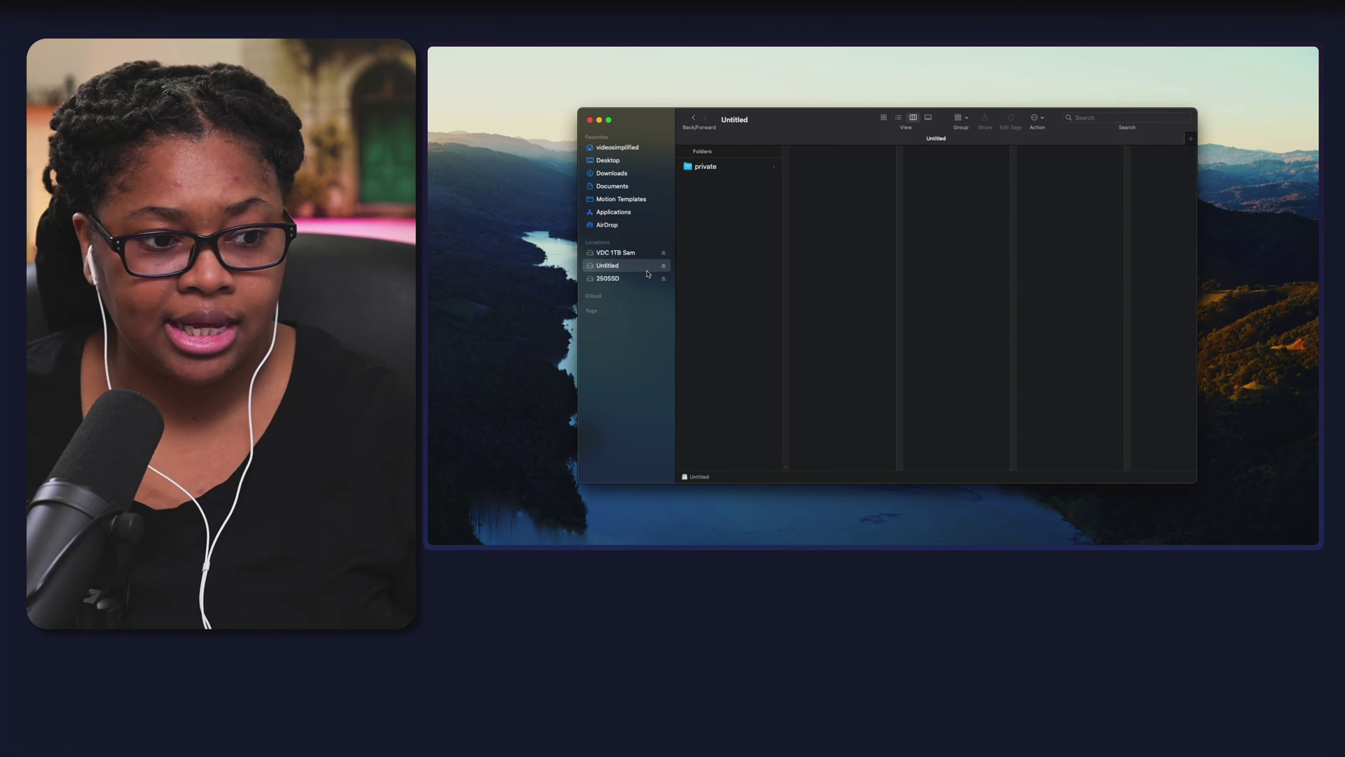
Open private > M4ROOT > CLIP > SUB on the card.
{"action": "left_click", "coordinate": [749, 170]}
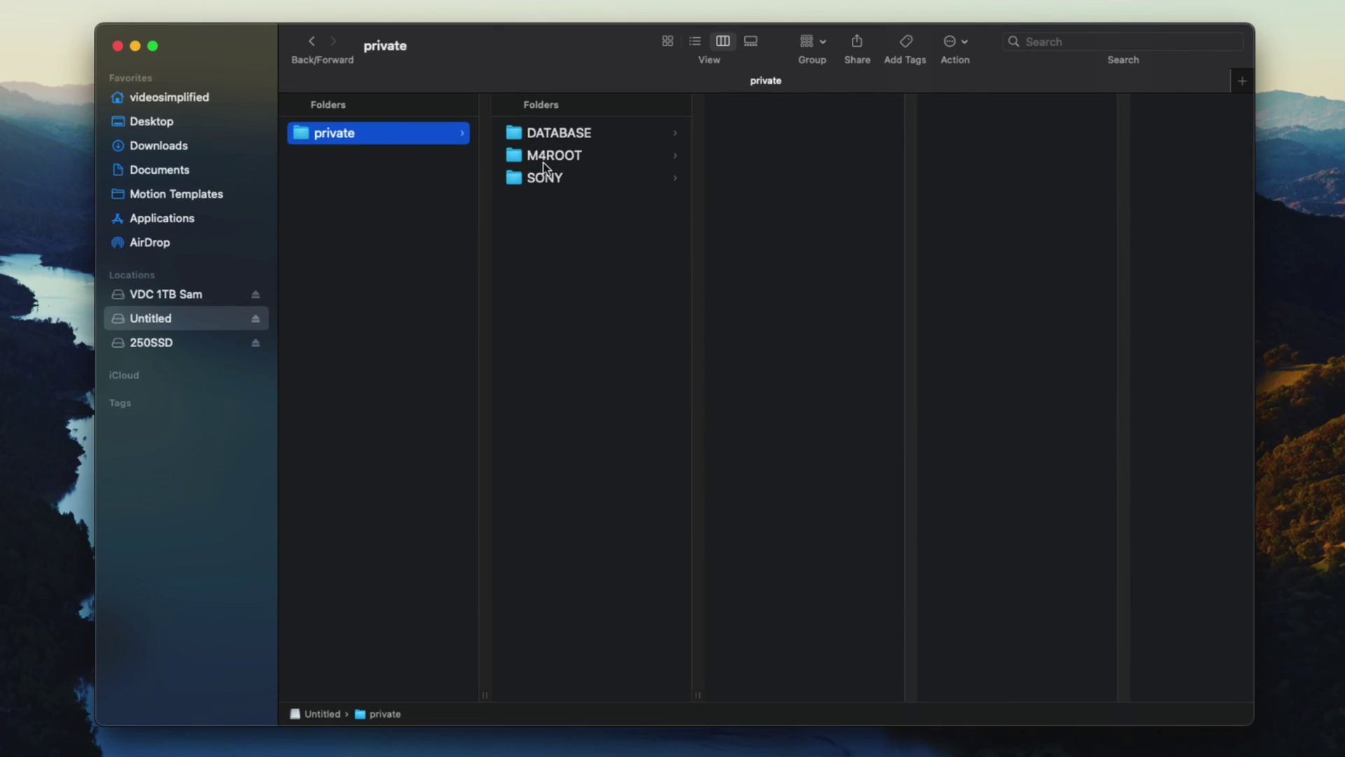
{"action": "left_click", "coordinate": [544, 162]}
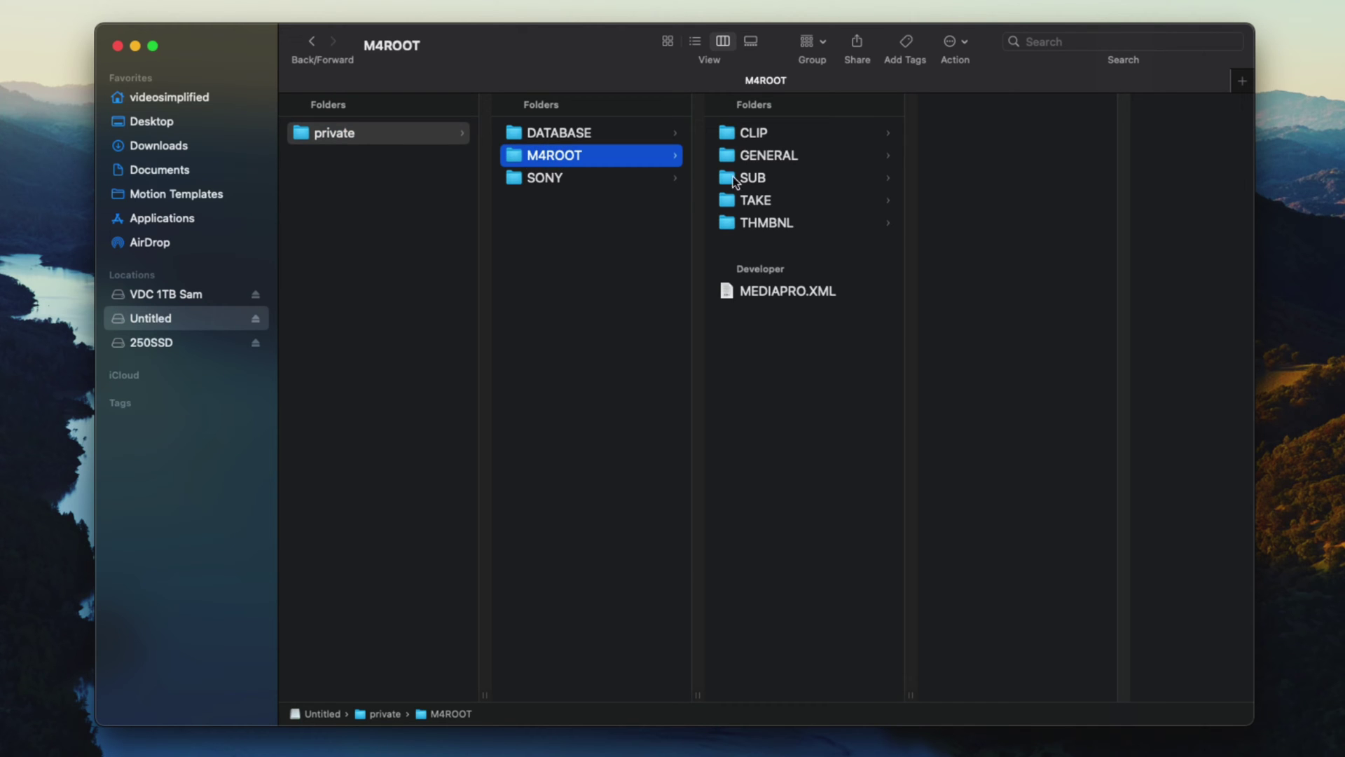
{"action": "left_click", "coordinate": [813, 131]}
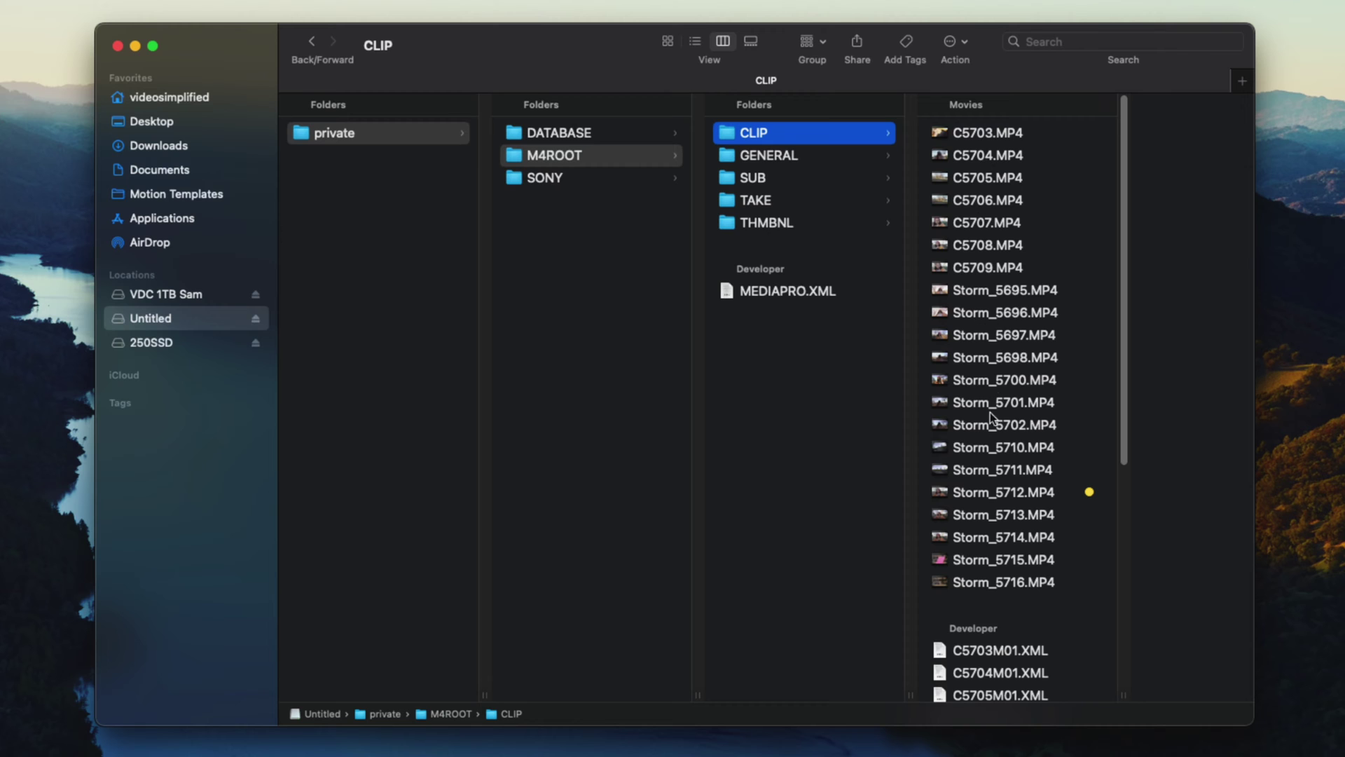
{"action": "left_click", "coordinate": [788, 180]}
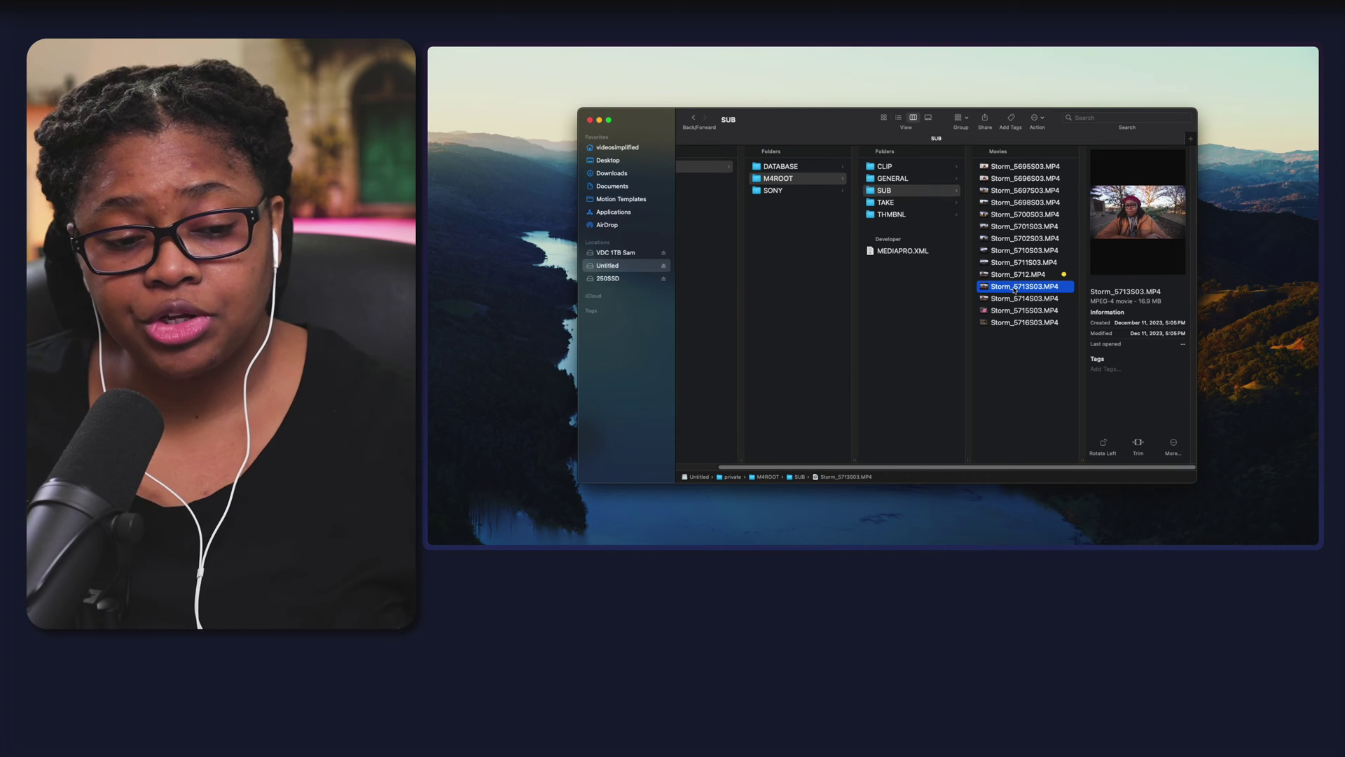
Select the Storm proxy files, then select only Storm_5713S03.MP4 to preview it.
{"action": "left_click_drag", "start_coordinate": [1013, 333], "coordinate": [1016, 168]}
{"action": "left_click", "coordinate": [1030, 369]}
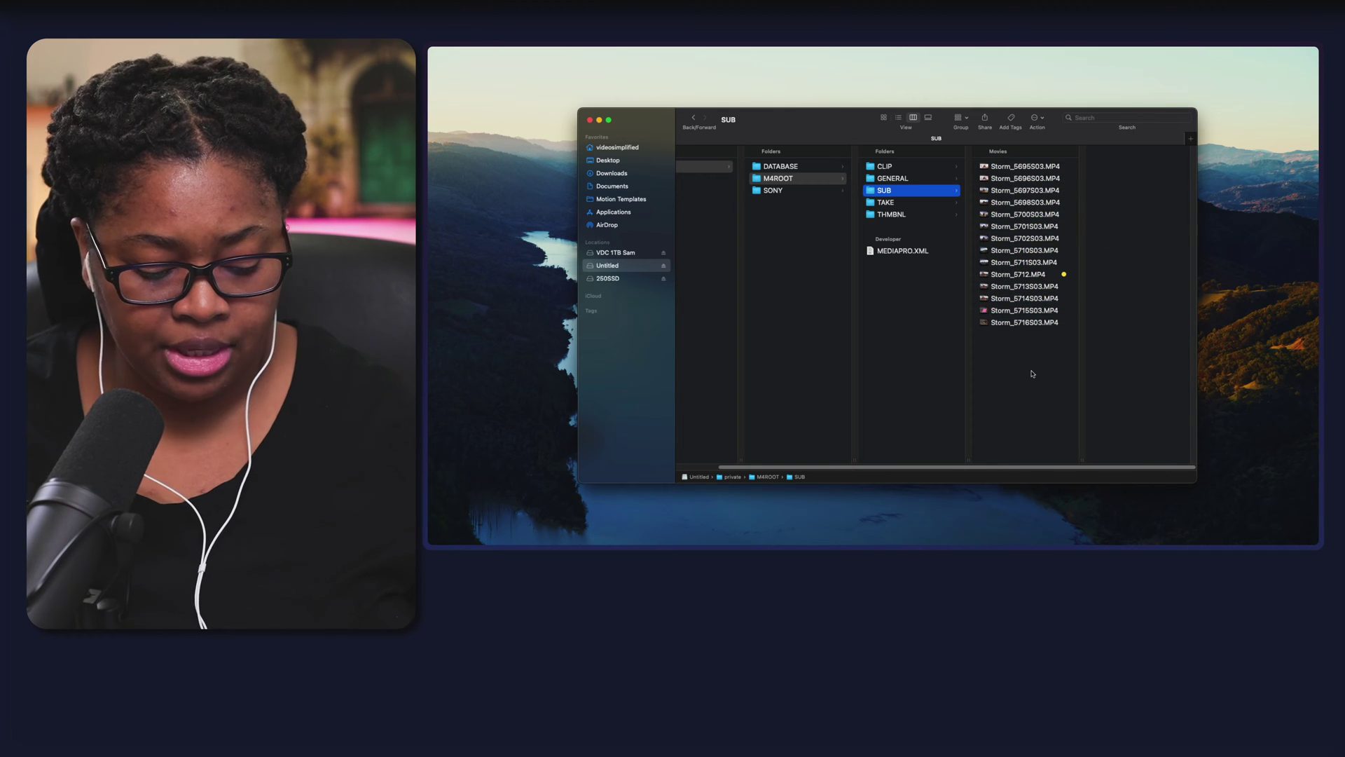
{"action": "key", "text": "super+a"}
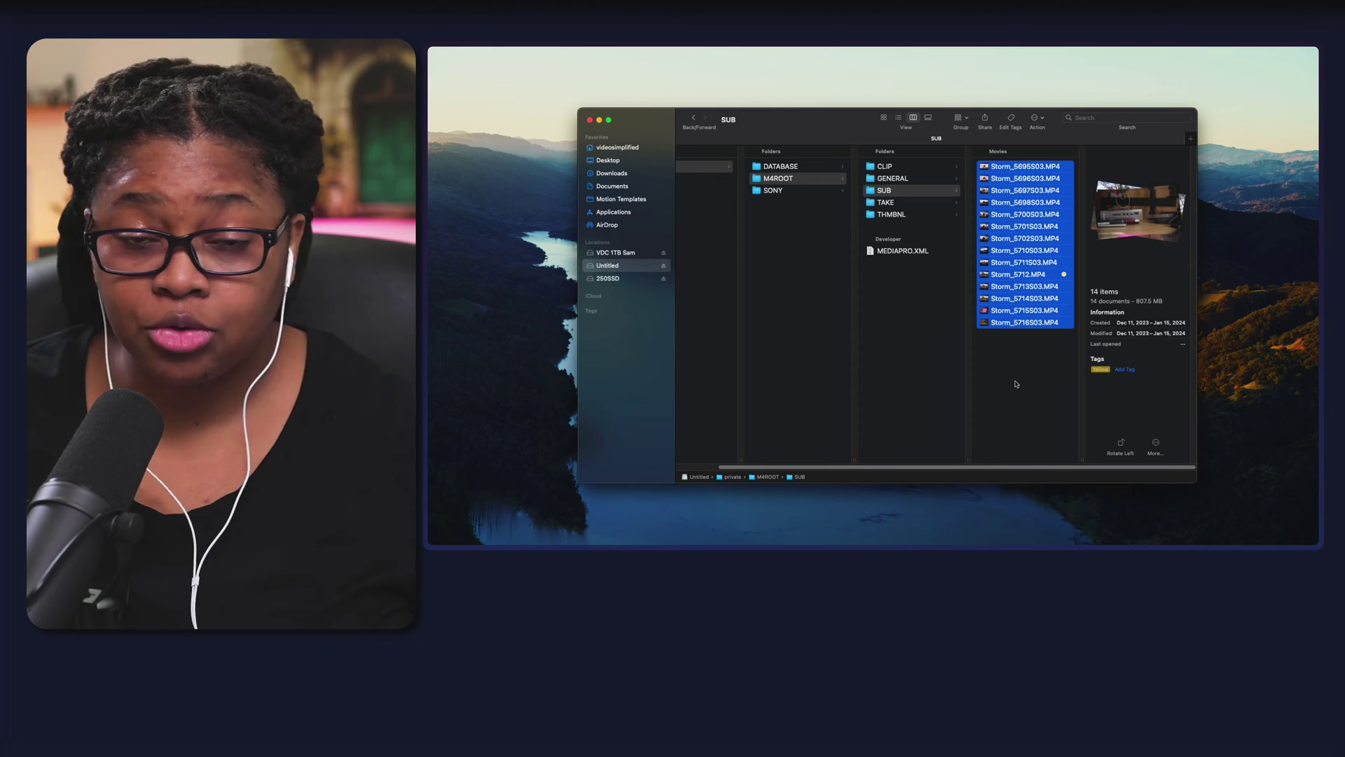
{"action": "left_click", "coordinate": [1017, 378]}
{"action": "left_click", "coordinate": [1035, 285]}
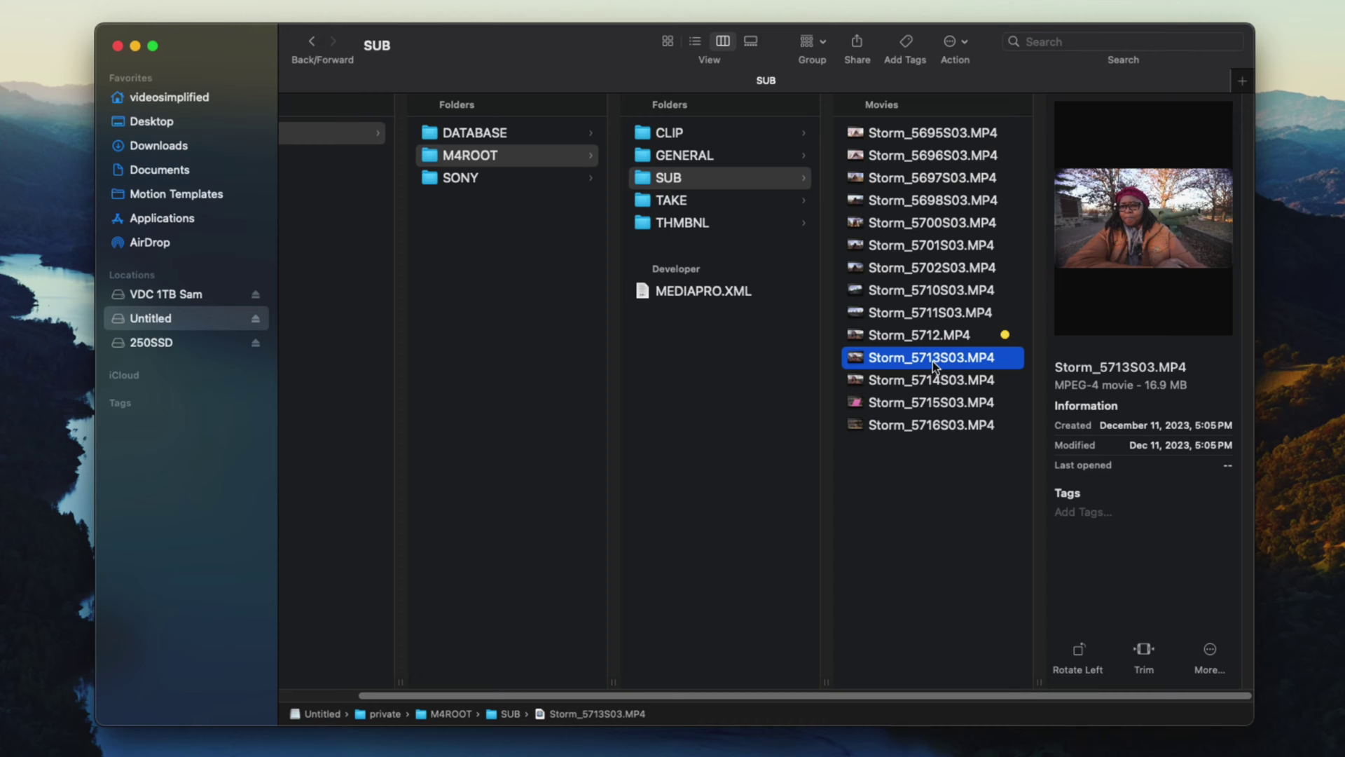
{"action": "right_click", "coordinate": [933, 360]}
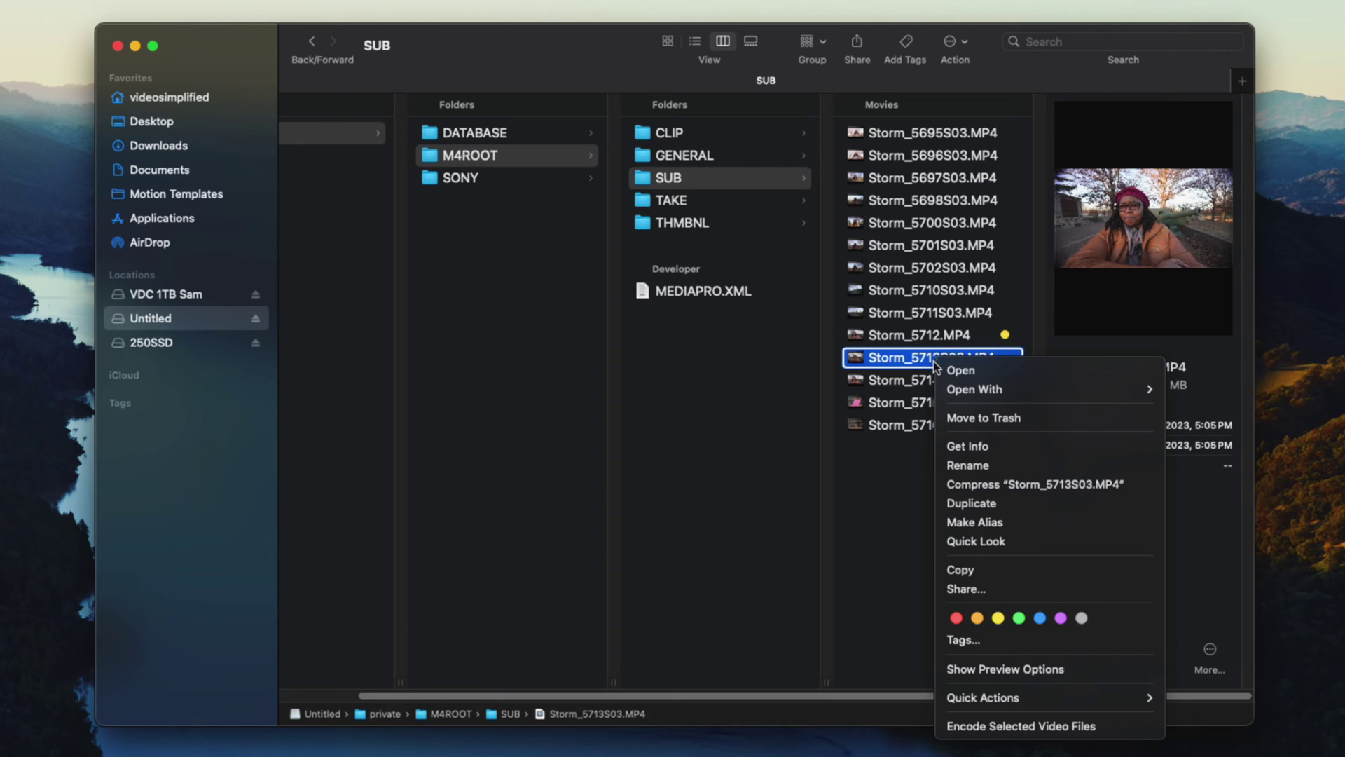
{"action": "left_click", "coordinate": [966, 466]}
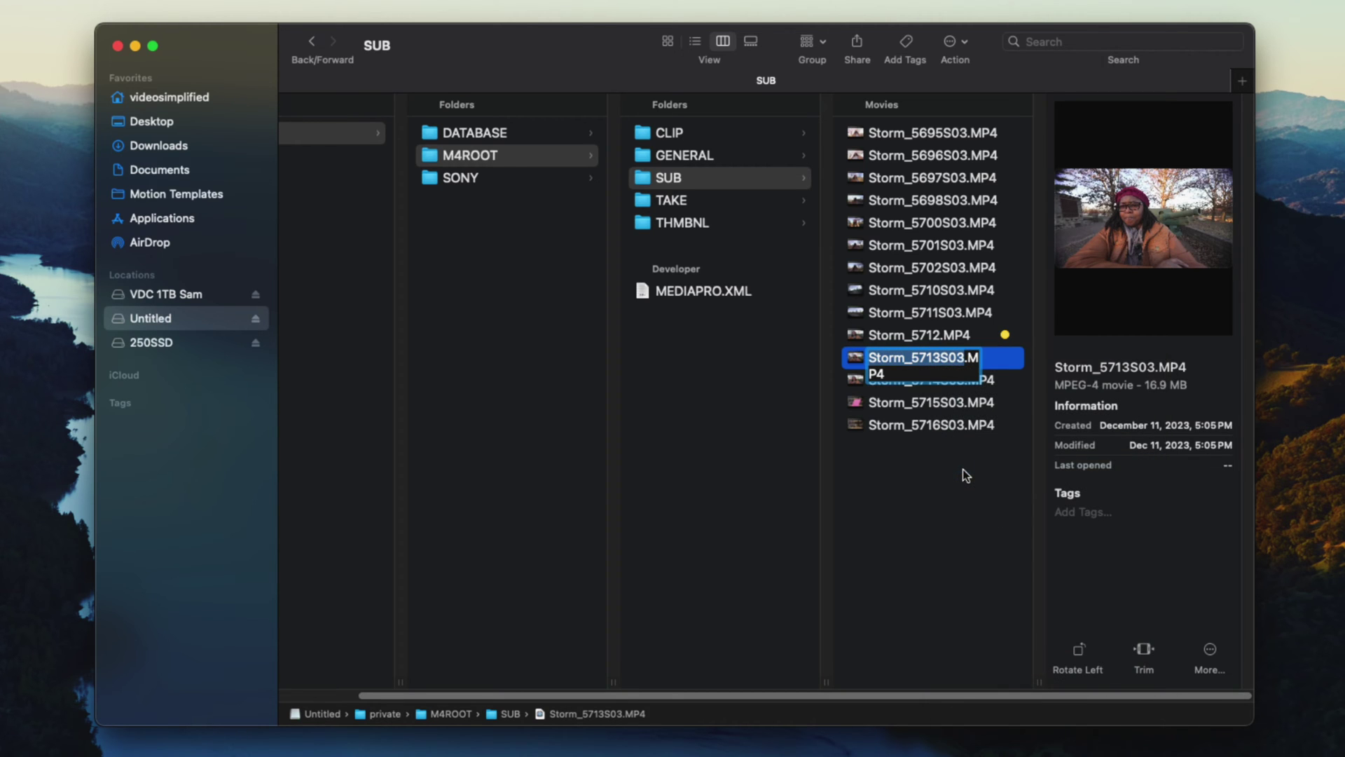
{"action": "key", "text": "Right"}
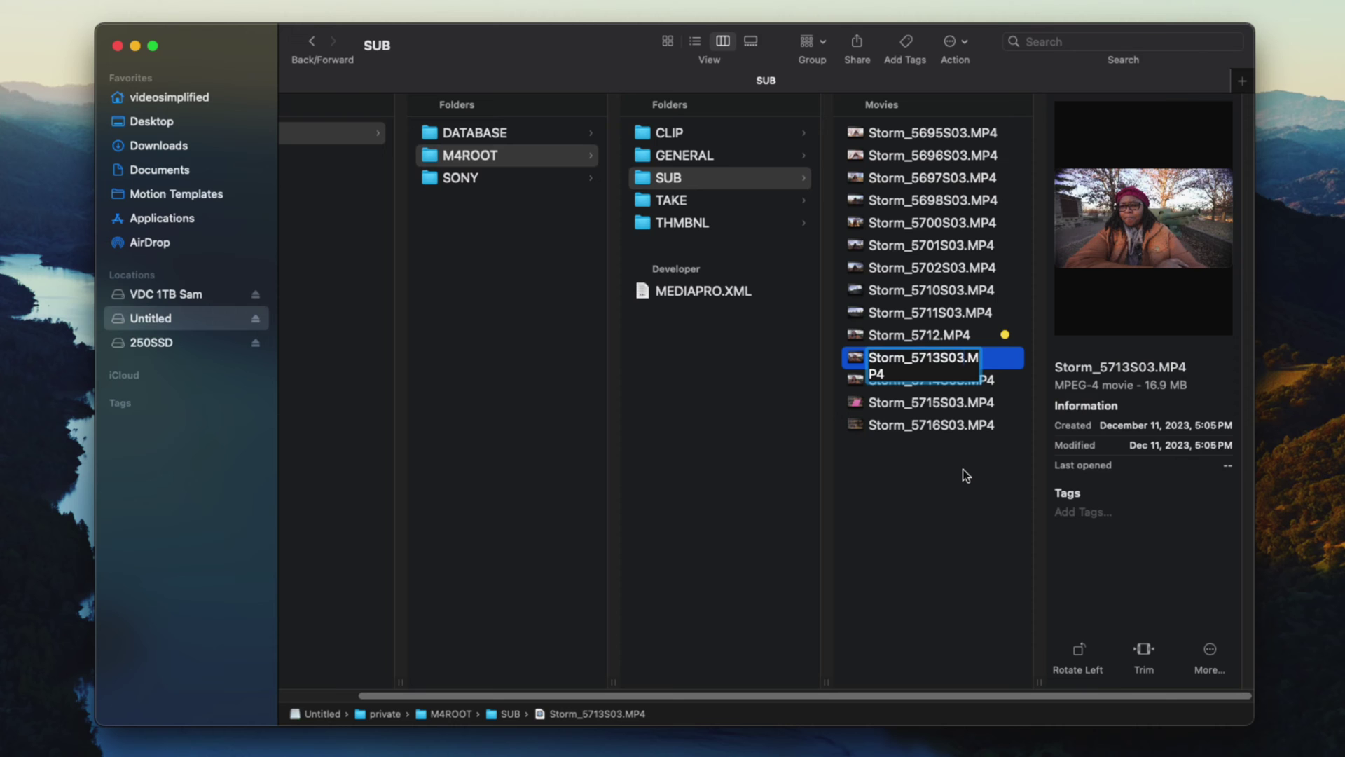
{"action": "left_click", "coordinate": [957, 552]}
{"action": "key", "text": "super+a"}
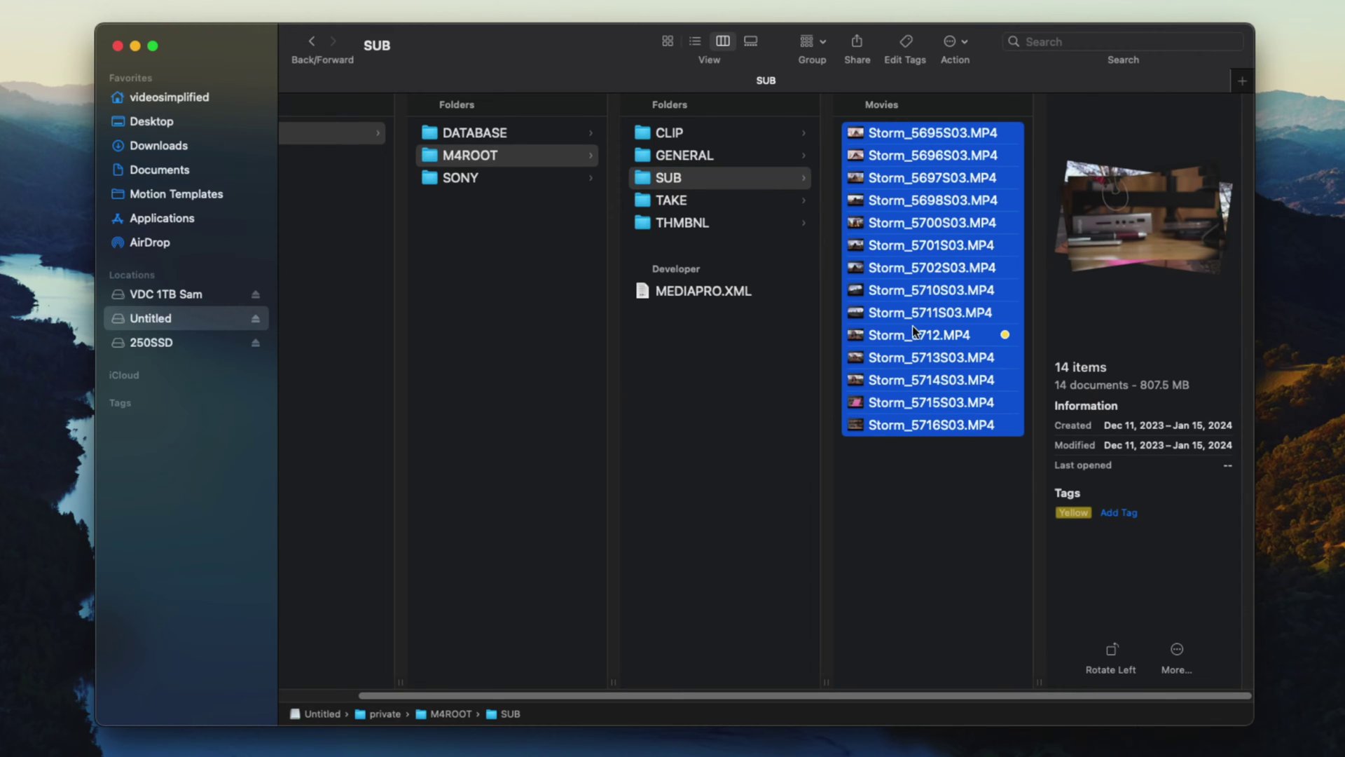
{"action": "right_click", "coordinate": [912, 326]}
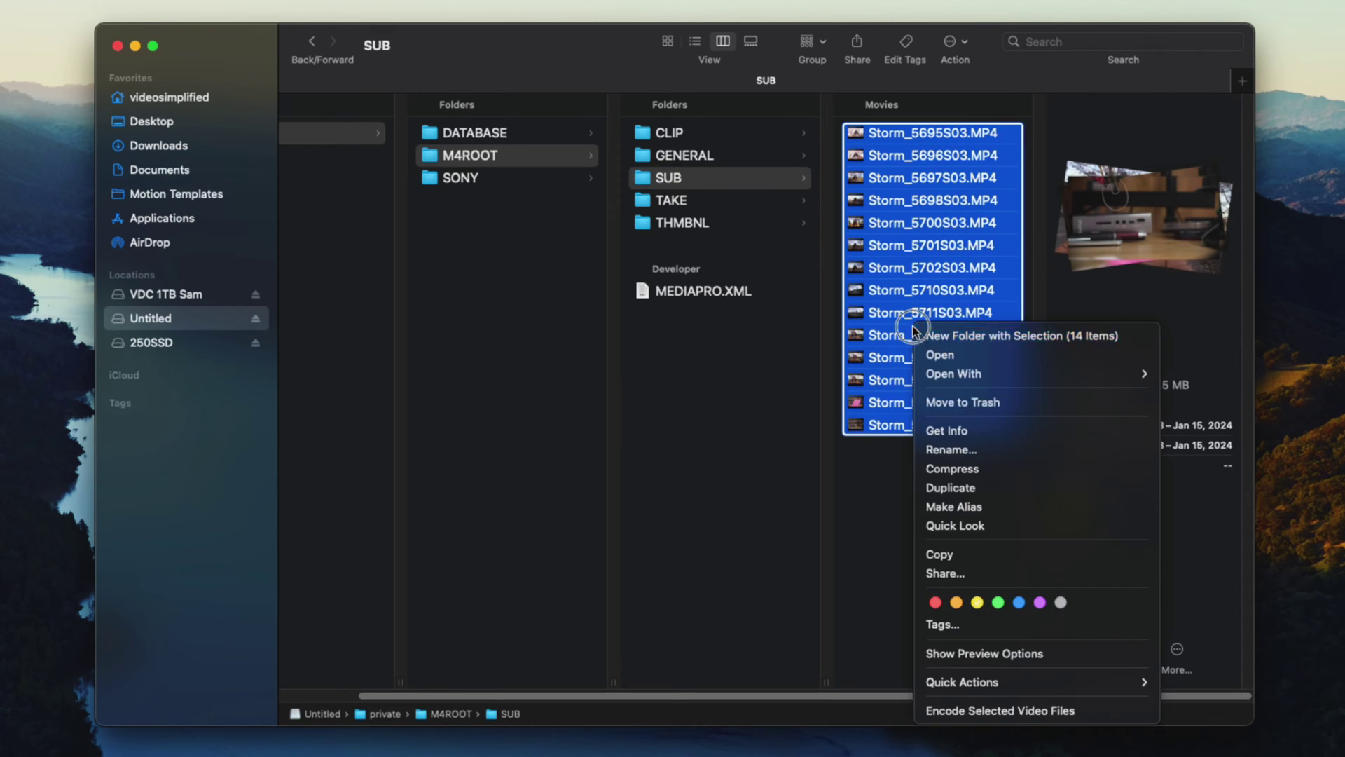
{"action": "left_click", "coordinate": [947, 451]}
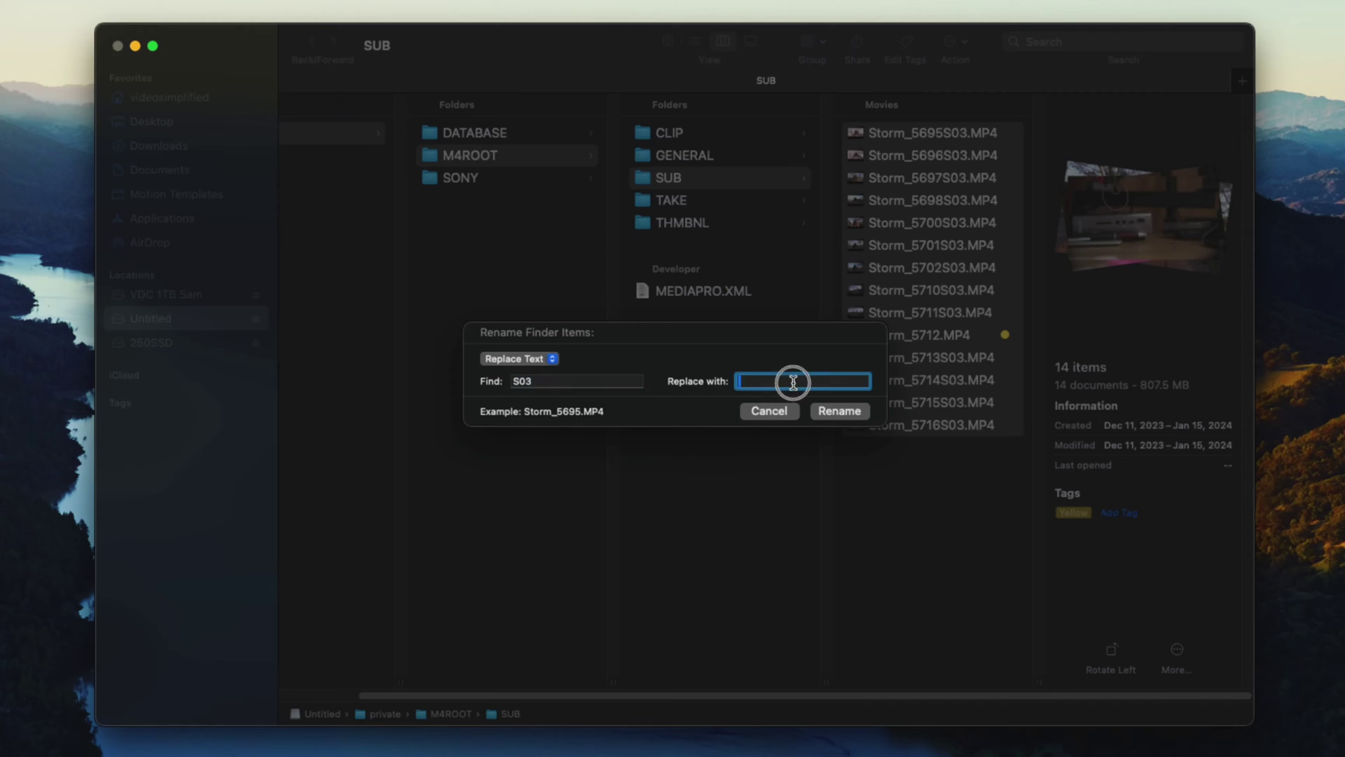
{"action": "left_click", "coordinate": [523, 360]}
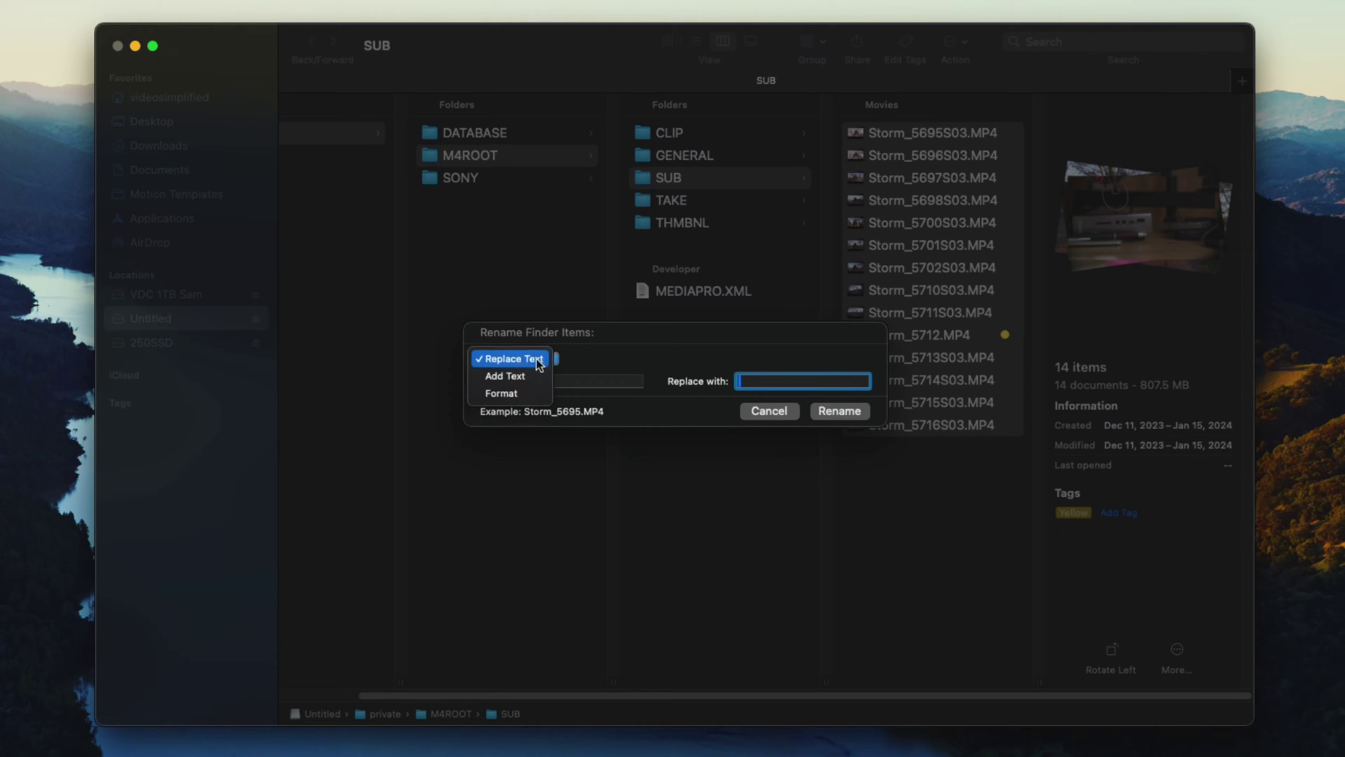
{"action": "left_click", "coordinate": [585, 359]}
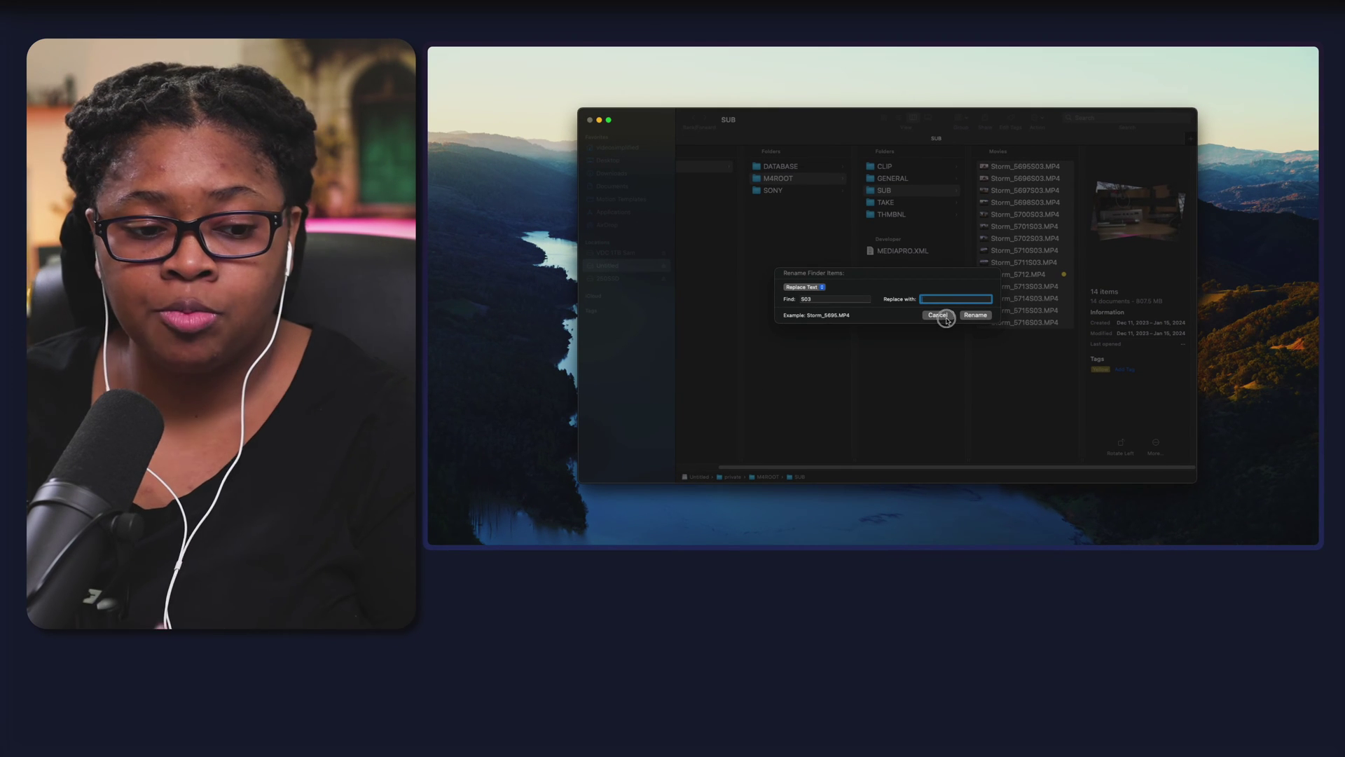
{"action": "left_click", "coordinate": [944, 316]}
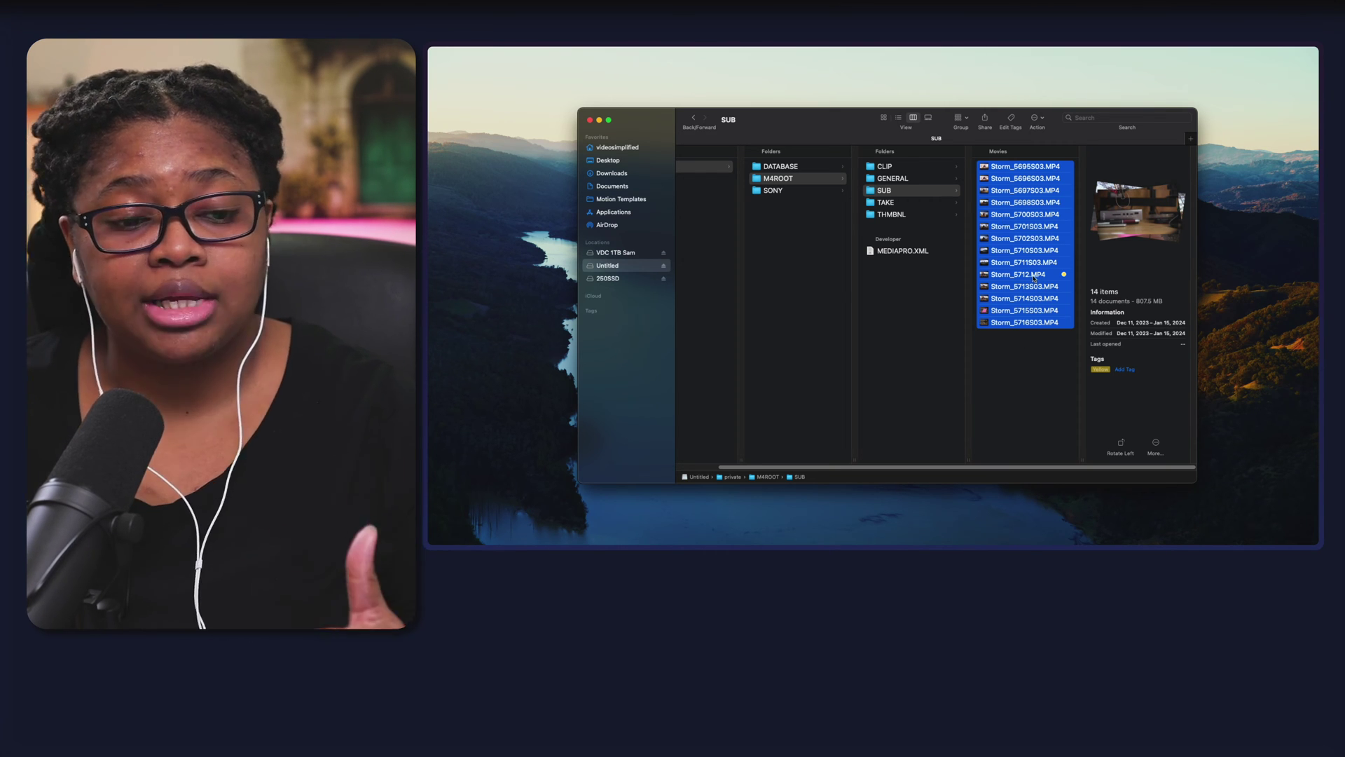
Rename Storm_5713S03.MP4 to Storm_5713.MP4 by deleting S03, then tag it green.
{"action": "left_click", "coordinate": [1018, 360]}
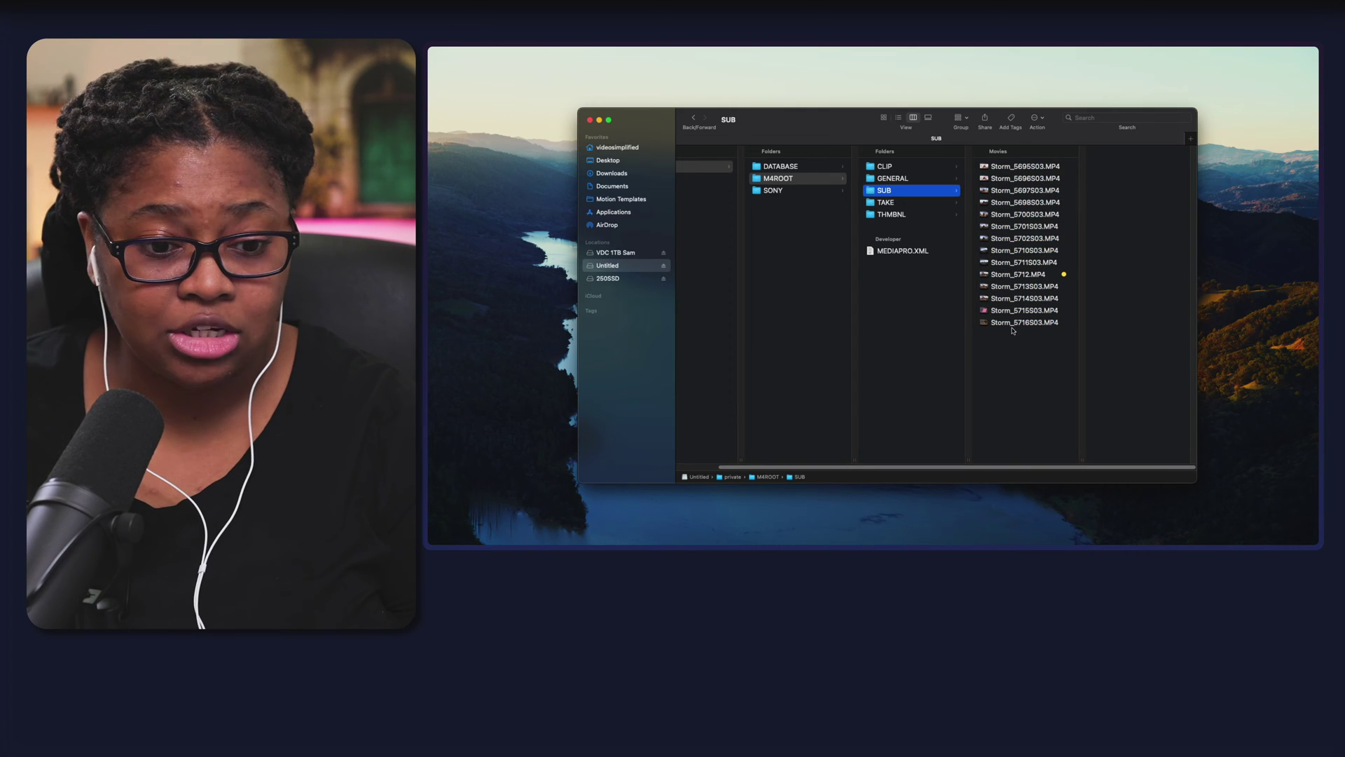
{"action": "left_click", "coordinate": [1024, 286]}
{"action": "right_click", "coordinate": [1024, 289]}
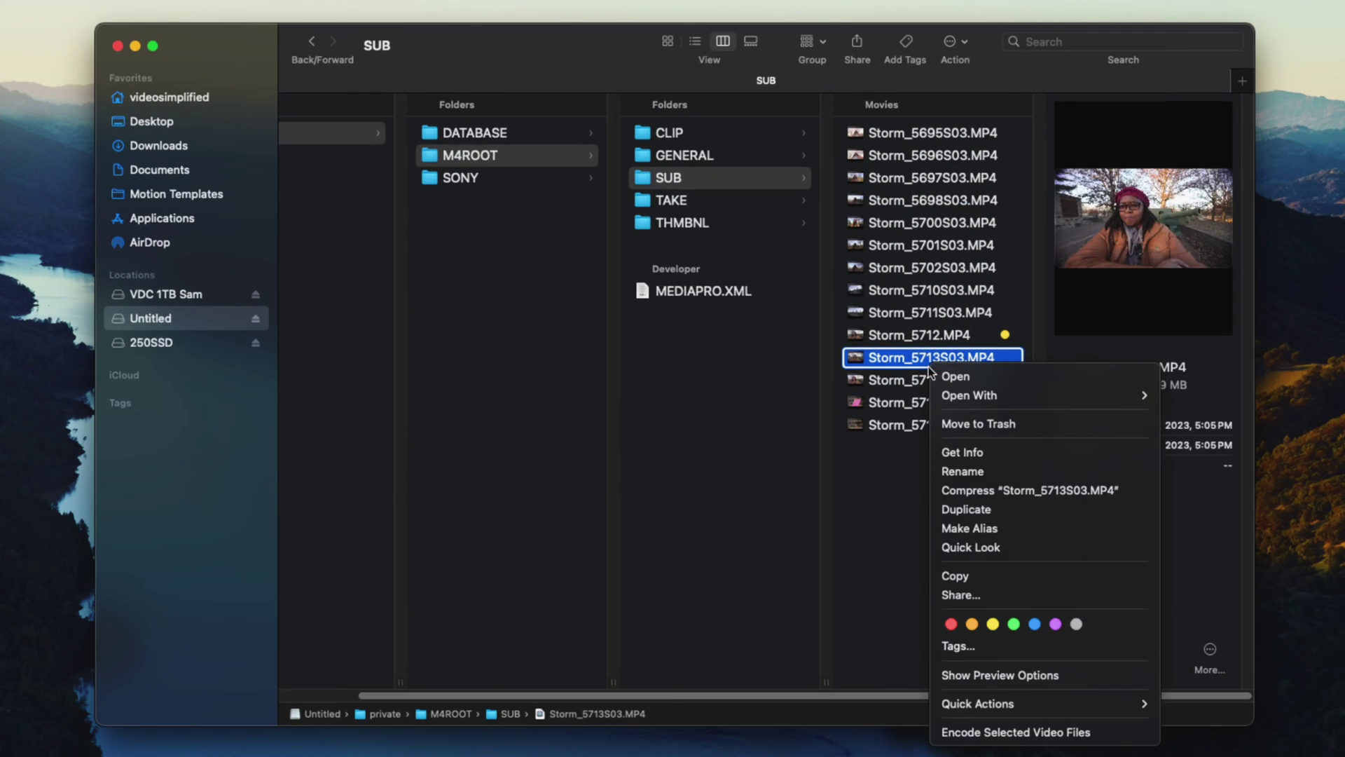
{"action": "left_click", "coordinate": [962, 471]}
{"action": "key", "text": "Right"}
{"action": "key", "text": "BackSpace"}
{"action": "key", "text": "BackSpace"}
{"action": "key", "text": "BackSpace"}
{"action": "left_click", "coordinate": [958, 559]}
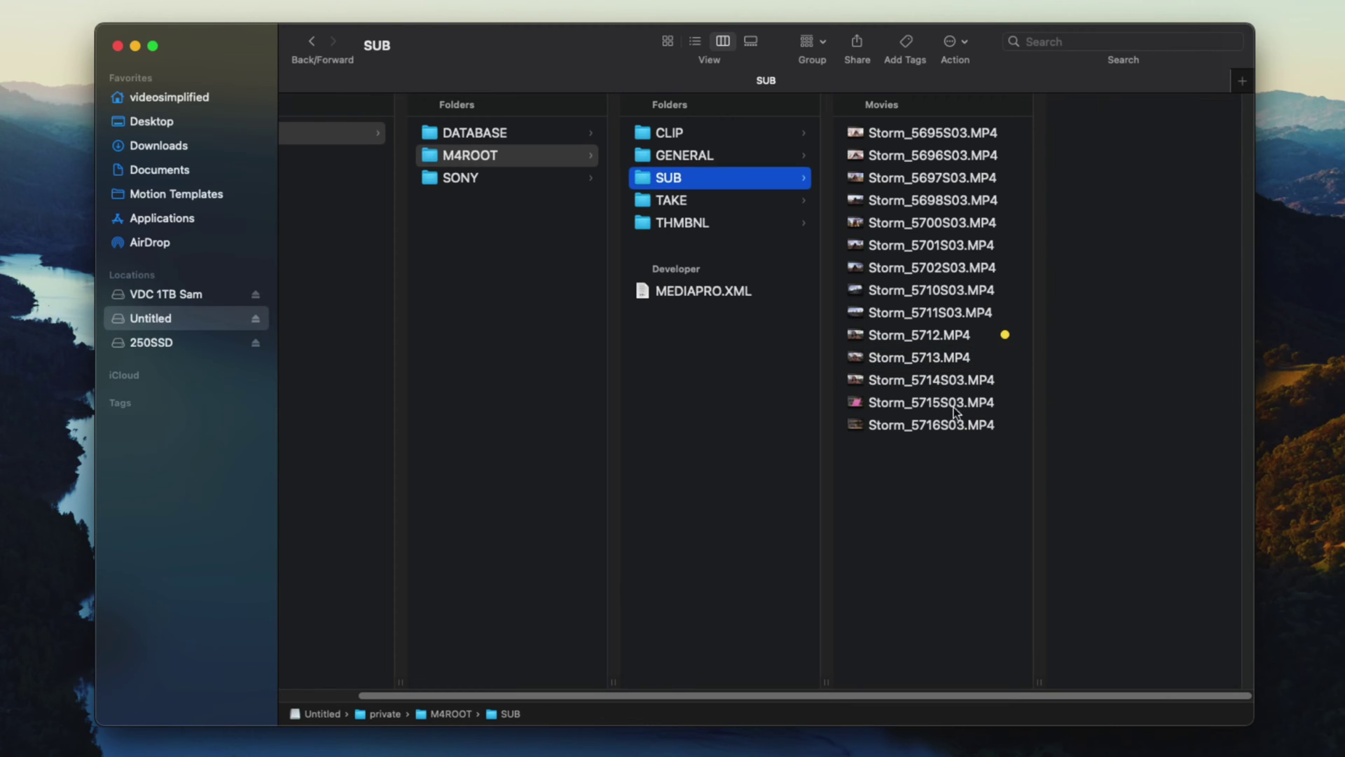
{"action": "right_click", "coordinate": [959, 365]}
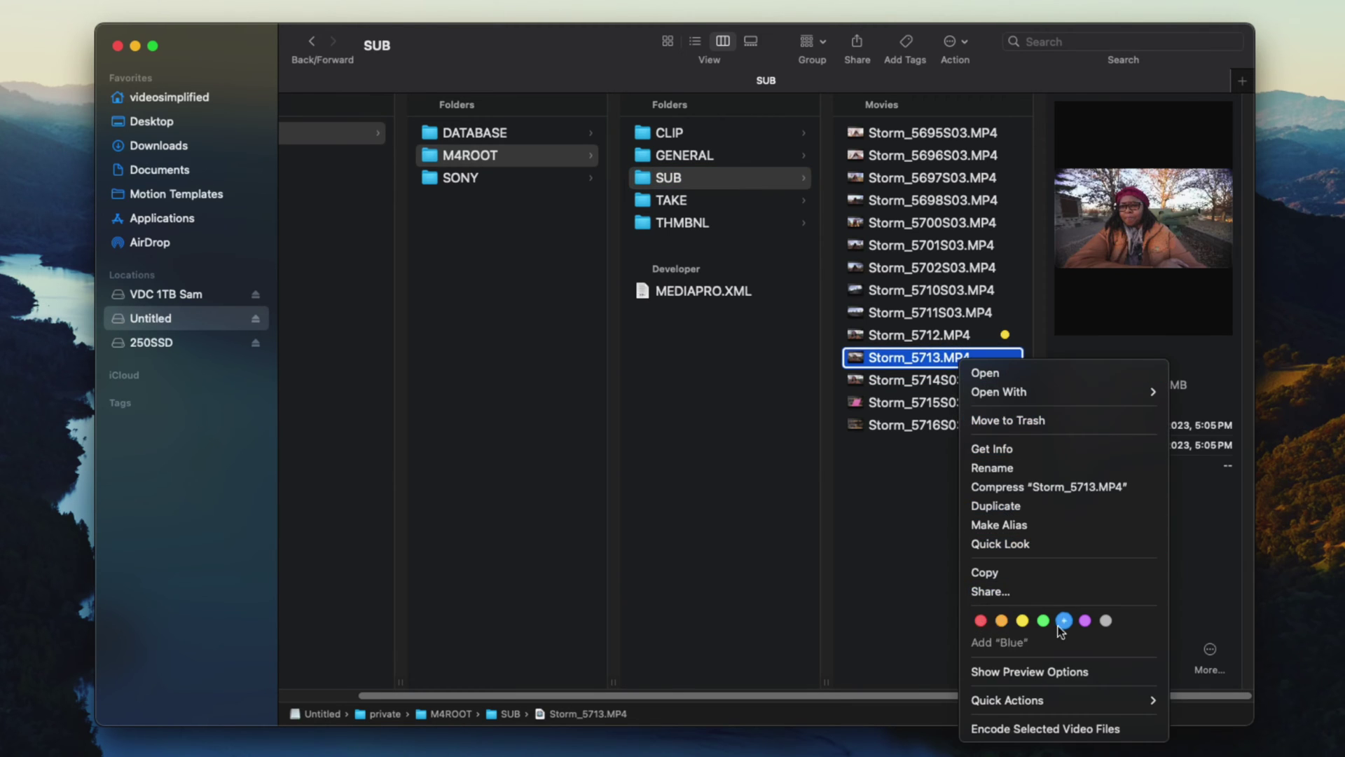
{"action": "left_click", "coordinate": [1043, 620]}
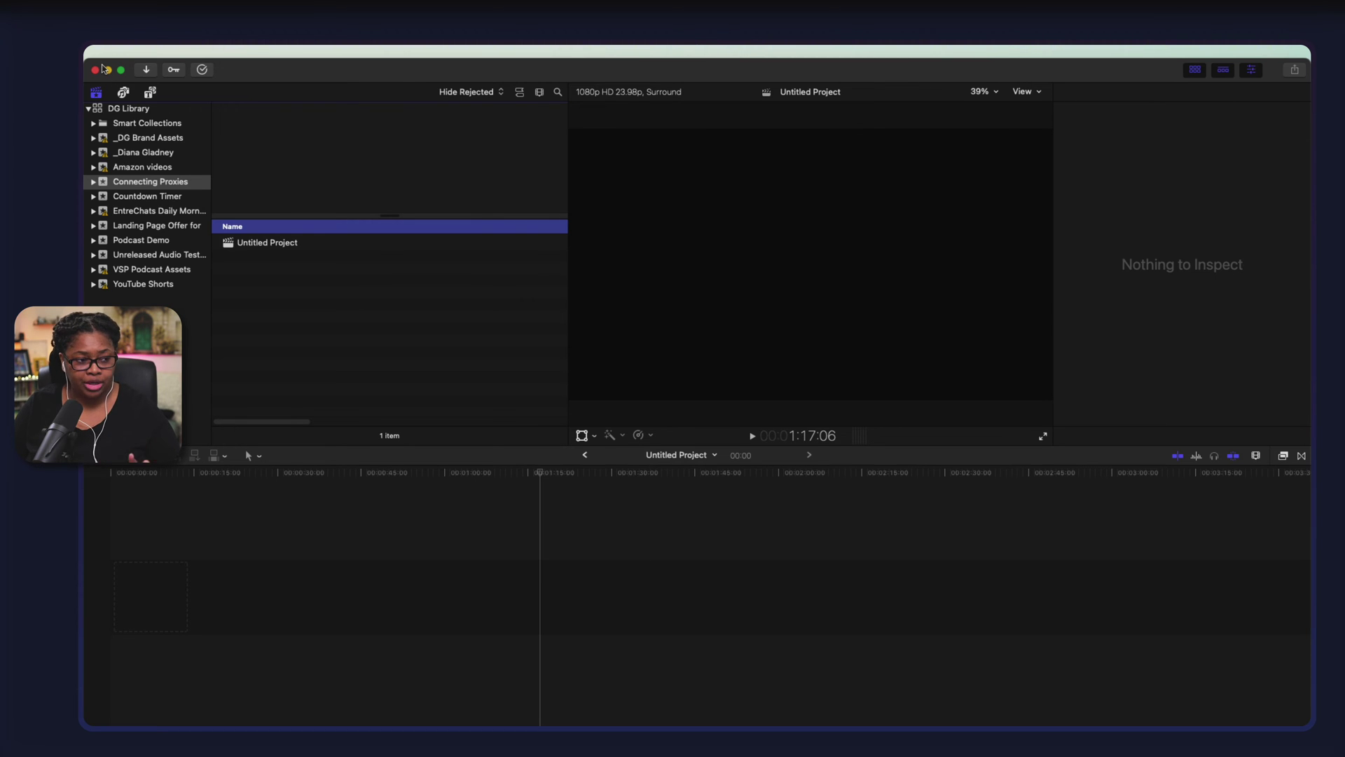
Select Untitled Project and open File > Import > Media to browse the Untitled card.
{"action": "left_click", "coordinate": [265, 250]}
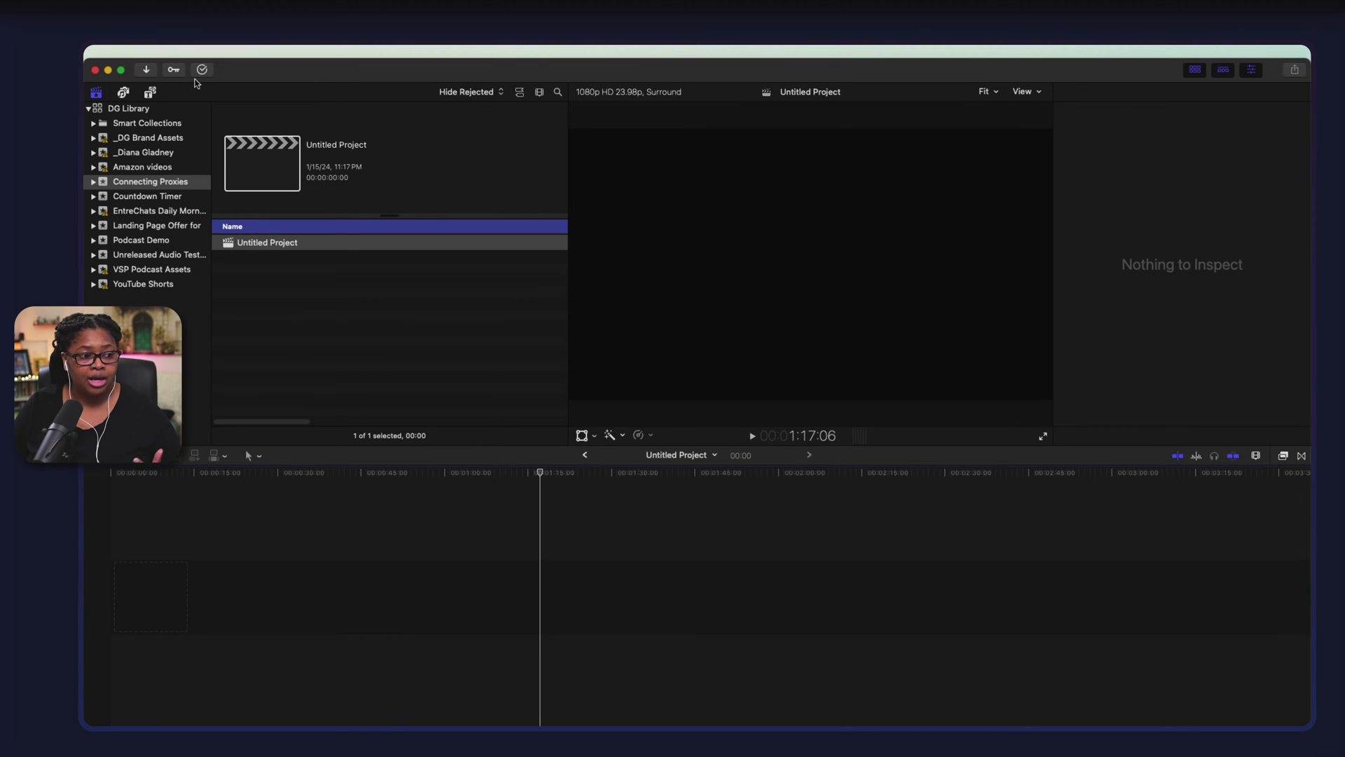
{"action": "left_click", "coordinate": [195, 57]}
{"action": "mouse_move", "coordinate": [235, 143]}
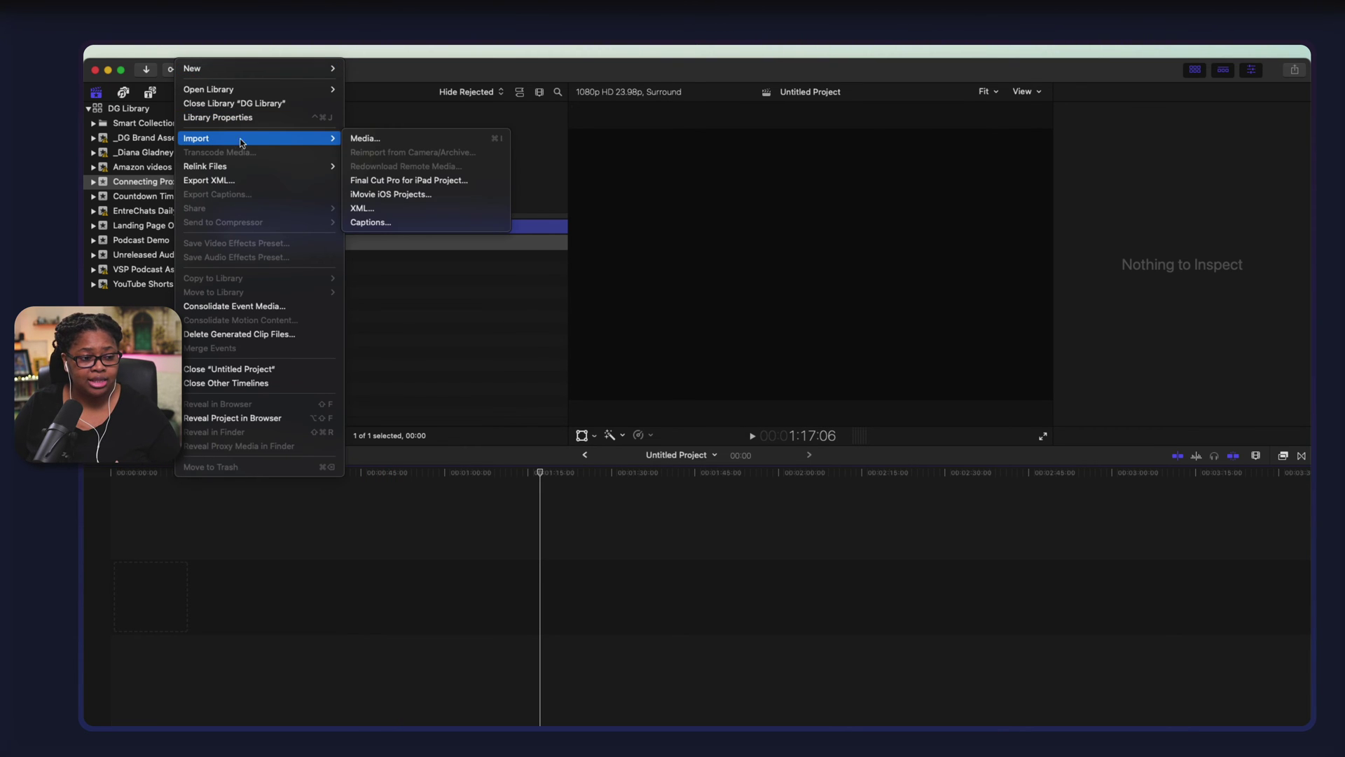
{"action": "left_click", "coordinate": [365, 140]}
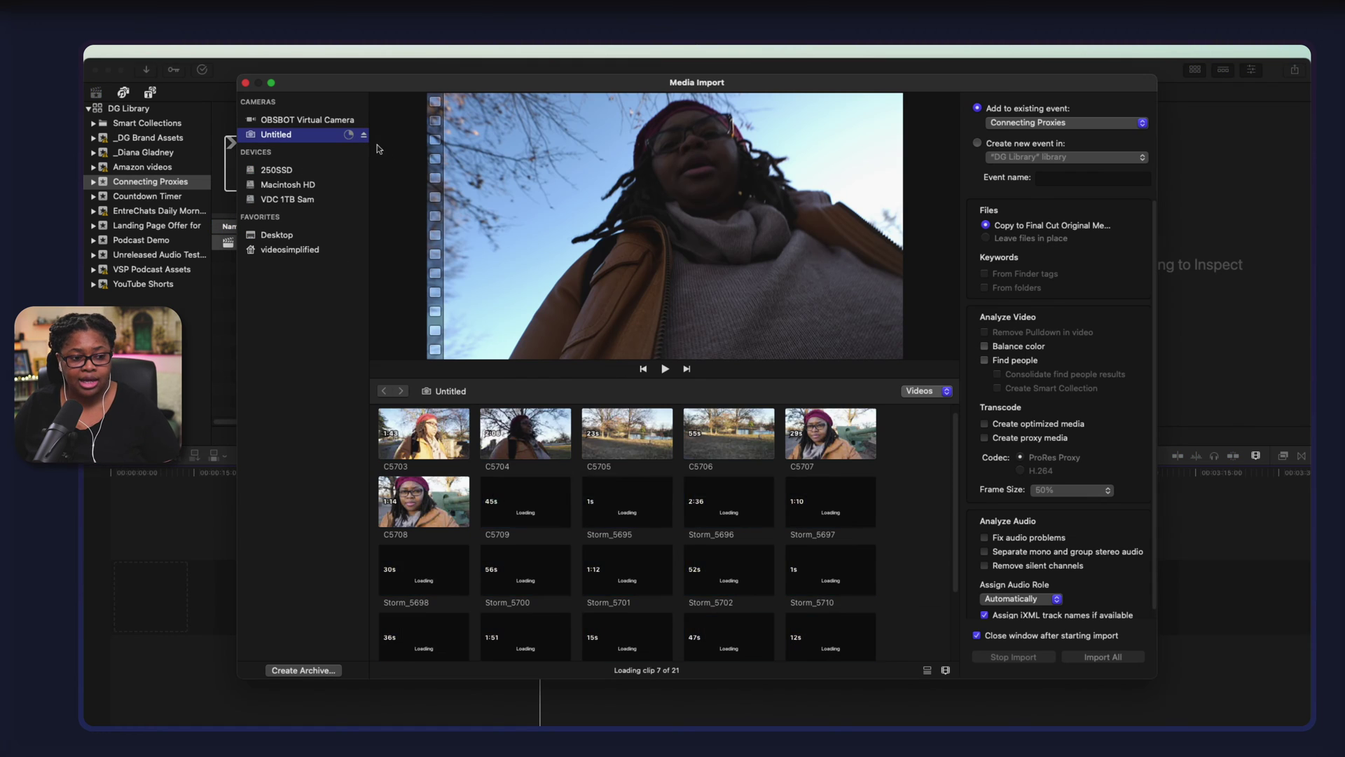
{"action": "scroll", "coordinate": [728, 504], "scroll_direction": "down", "scroll_amount": 2}
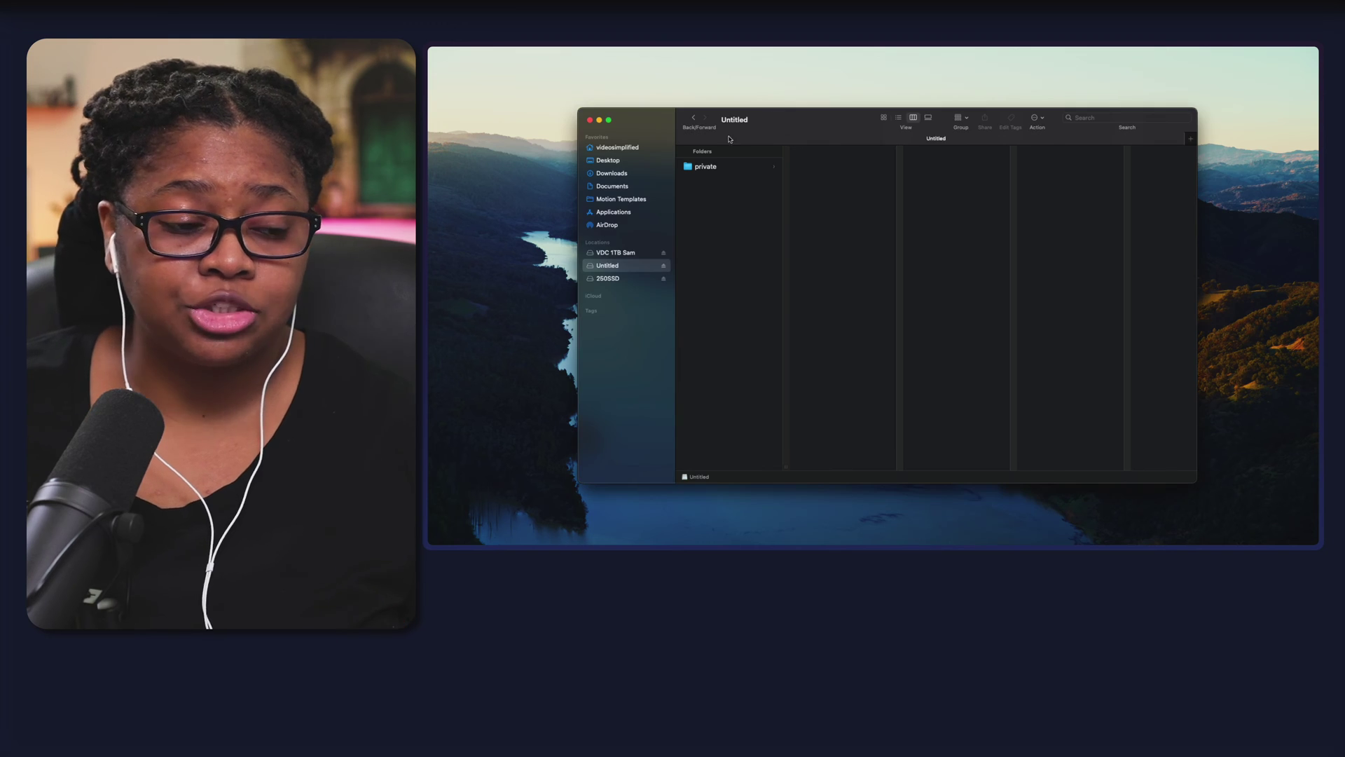
Drag Storm_5713.MP4 from private > M4ROOT > CLIP into the Connecting Proxies event.
{"action": "left_click", "coordinate": [716, 168]}
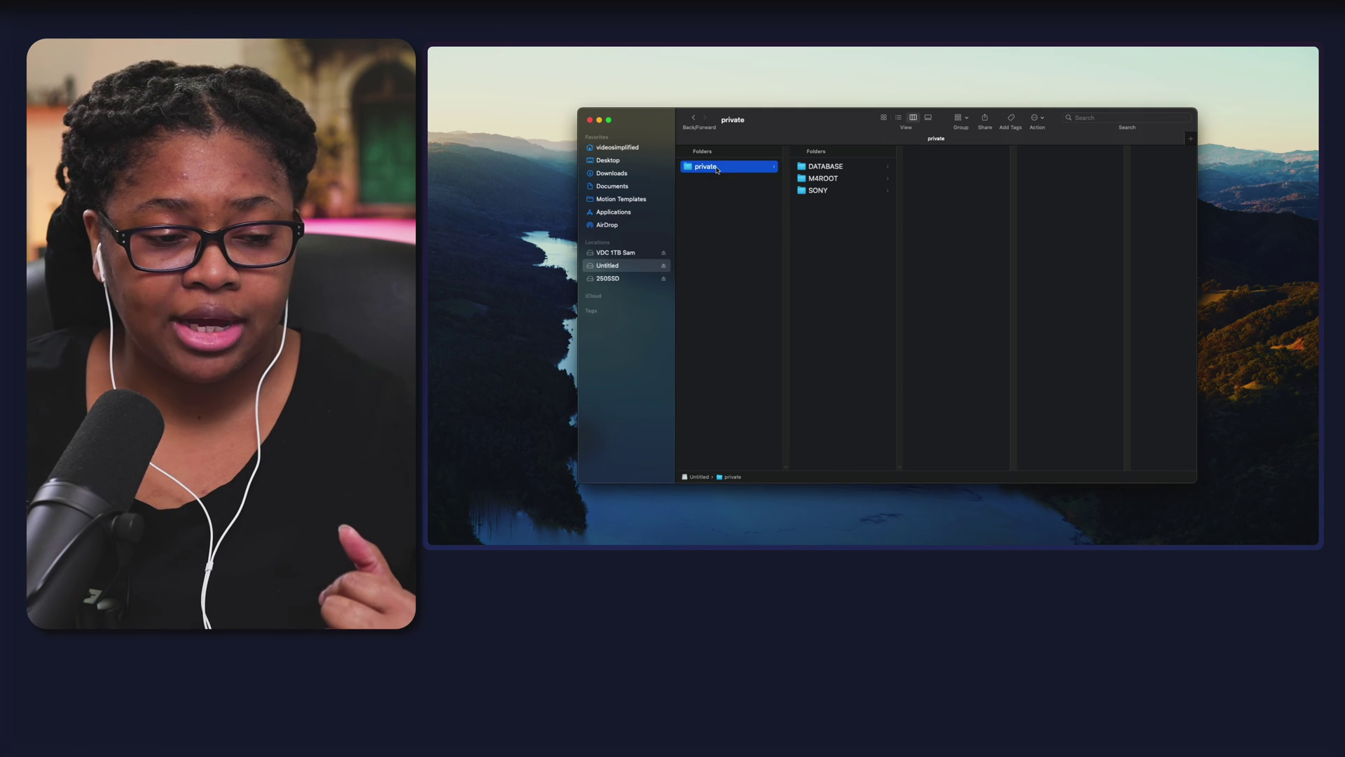
{"action": "left_click", "coordinate": [840, 178]}
{"action": "left_click", "coordinate": [943, 166]}
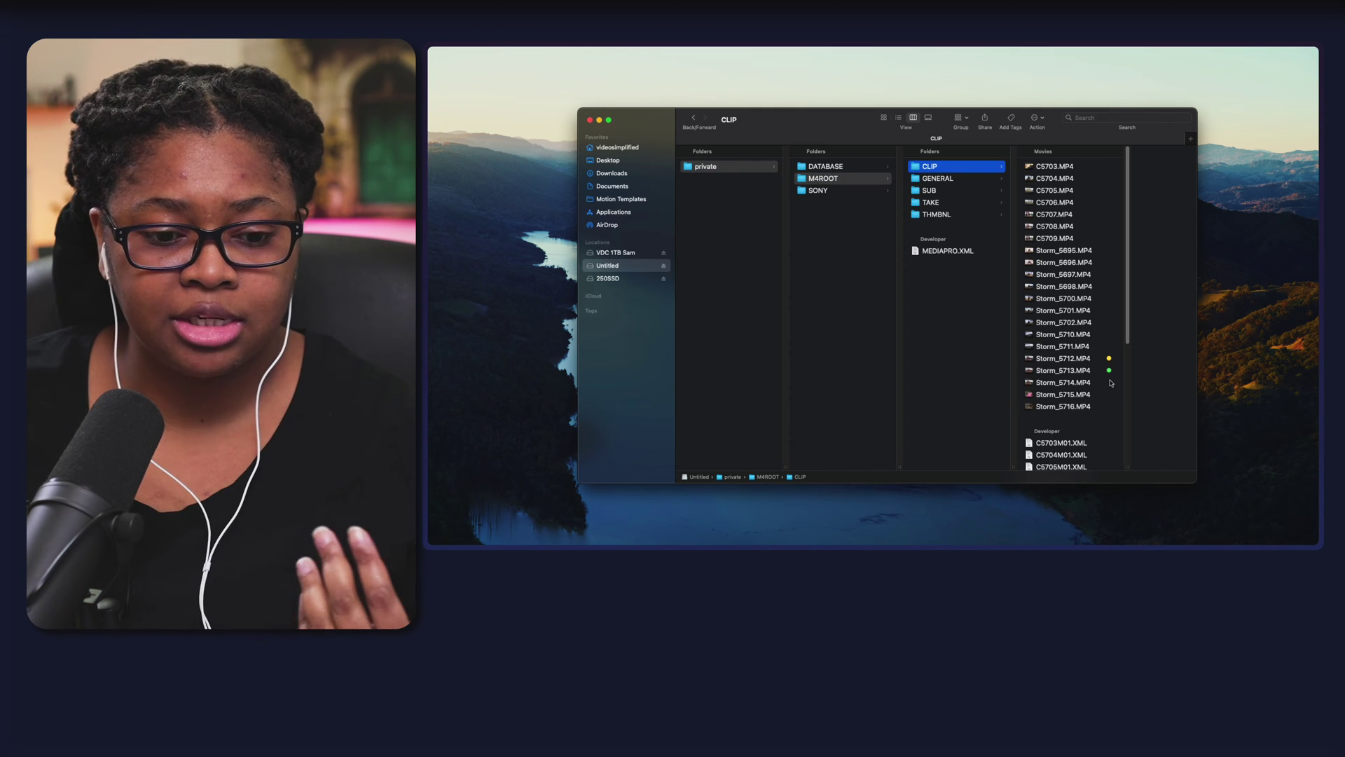
{"action": "left_click", "coordinate": [1033, 370]}
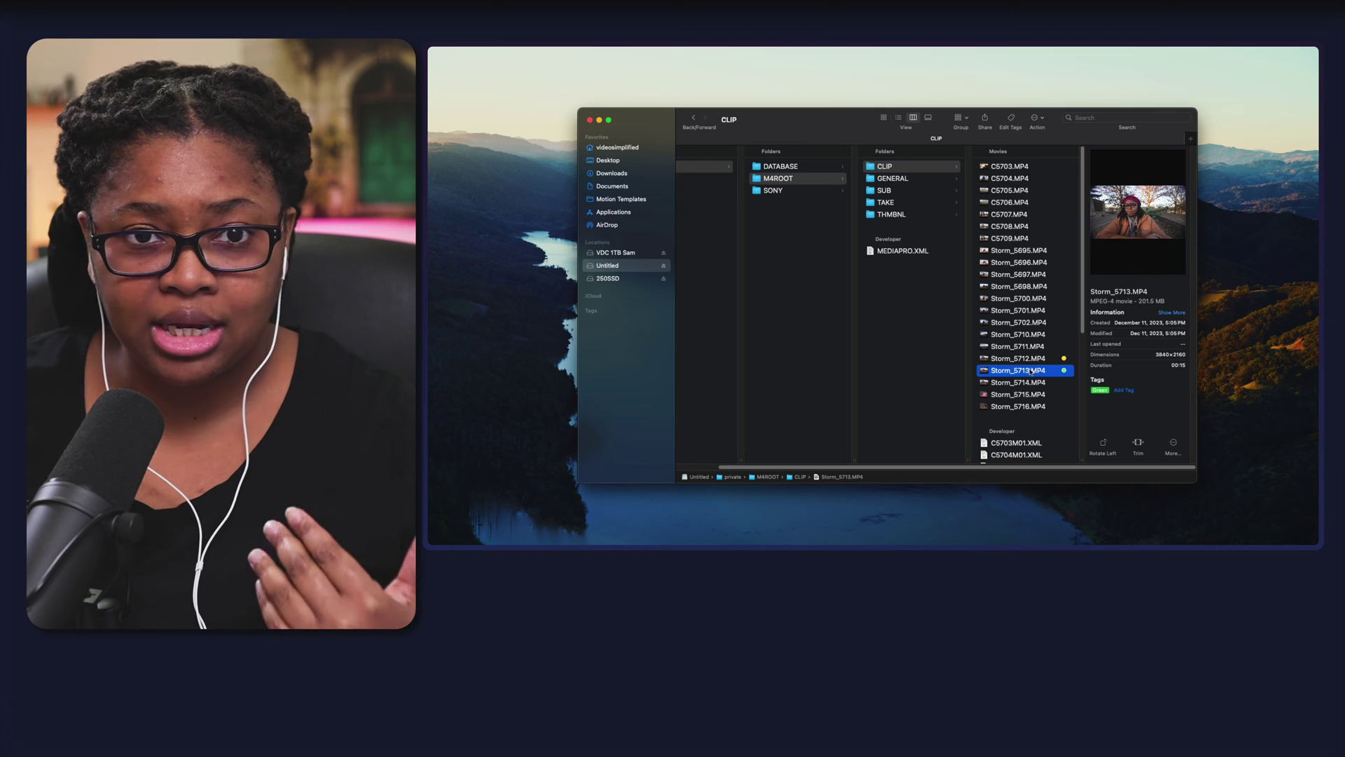
{"action": "left_click_drag", "start_coordinate": [1030, 372], "coordinate": [566, 257]}
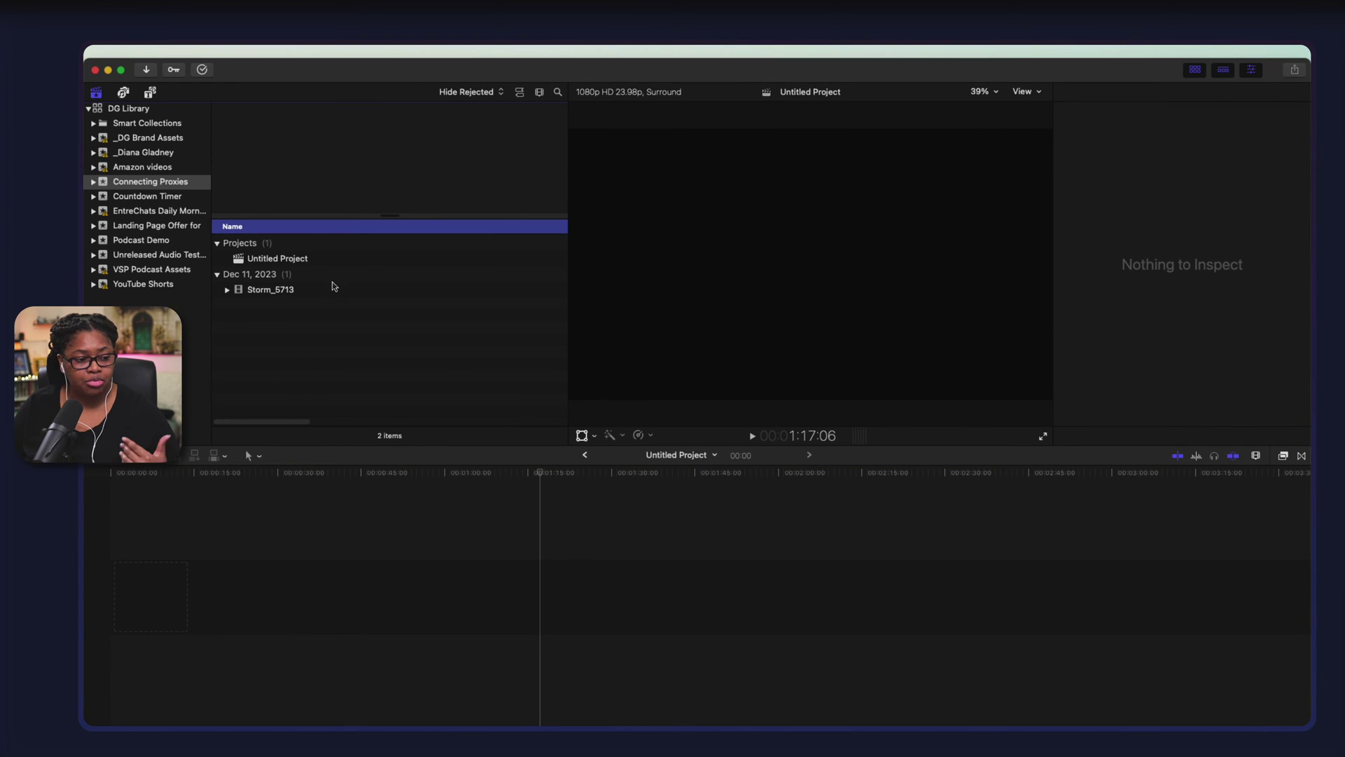
{"action": "left_click", "coordinate": [332, 287]}
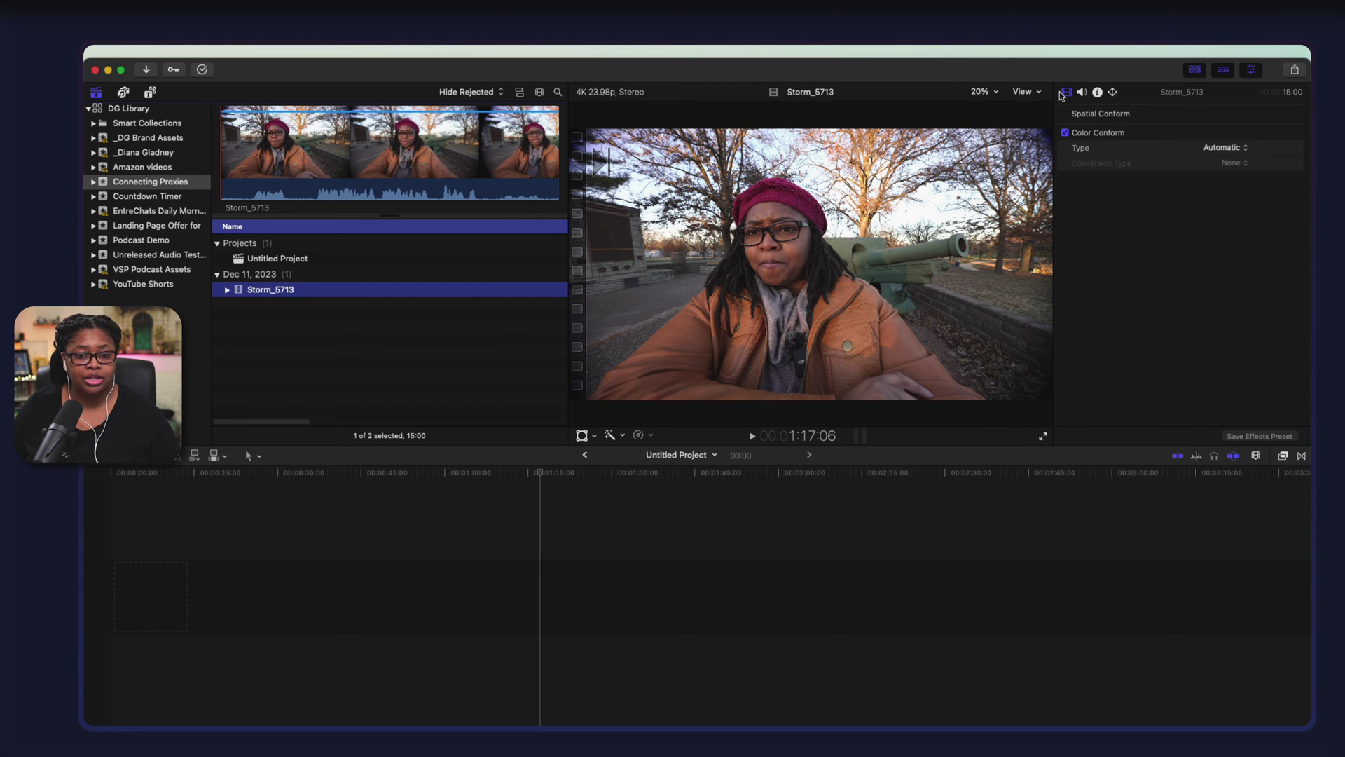
Switch playback to Proxy Only to reveal Missing Proxy, then back to Optimized/Original.
{"action": "left_click", "coordinate": [1027, 94]}
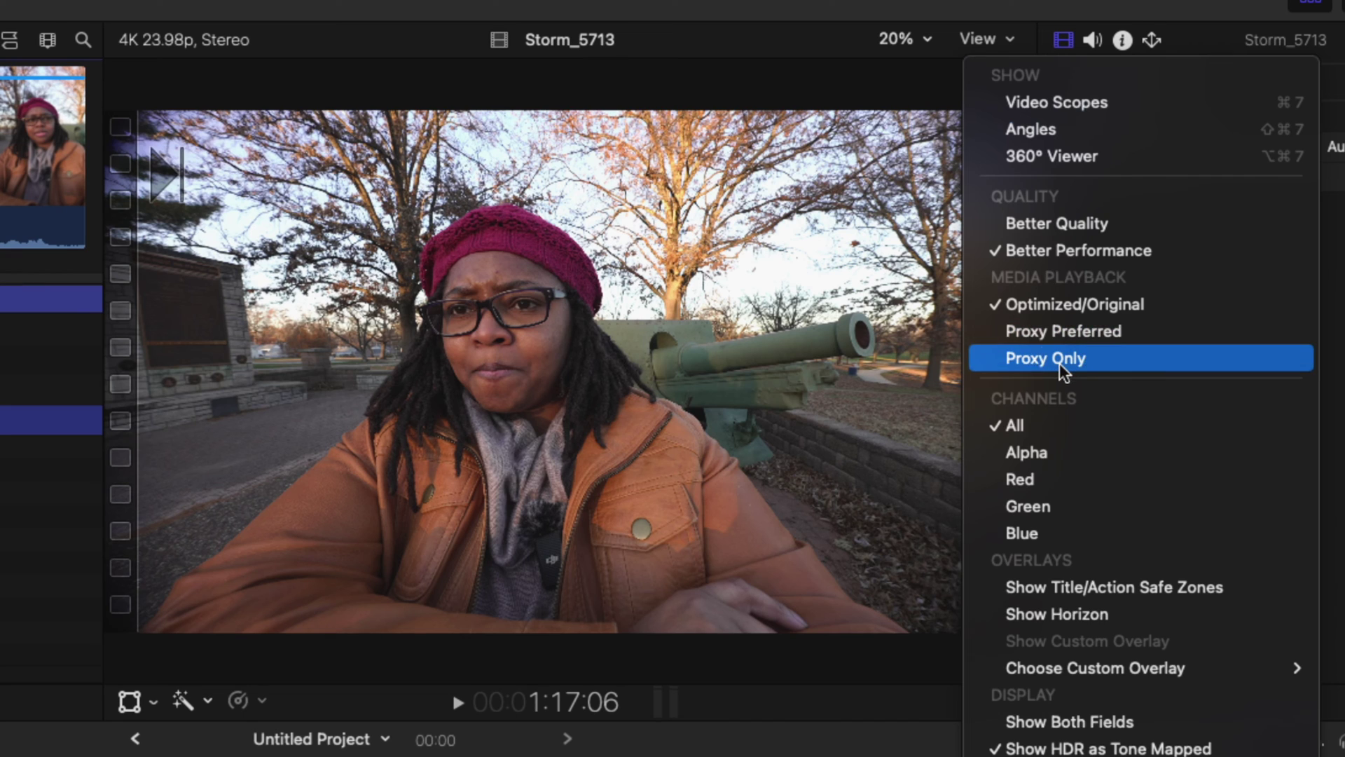
{"action": "left_click", "coordinate": [1059, 363]}
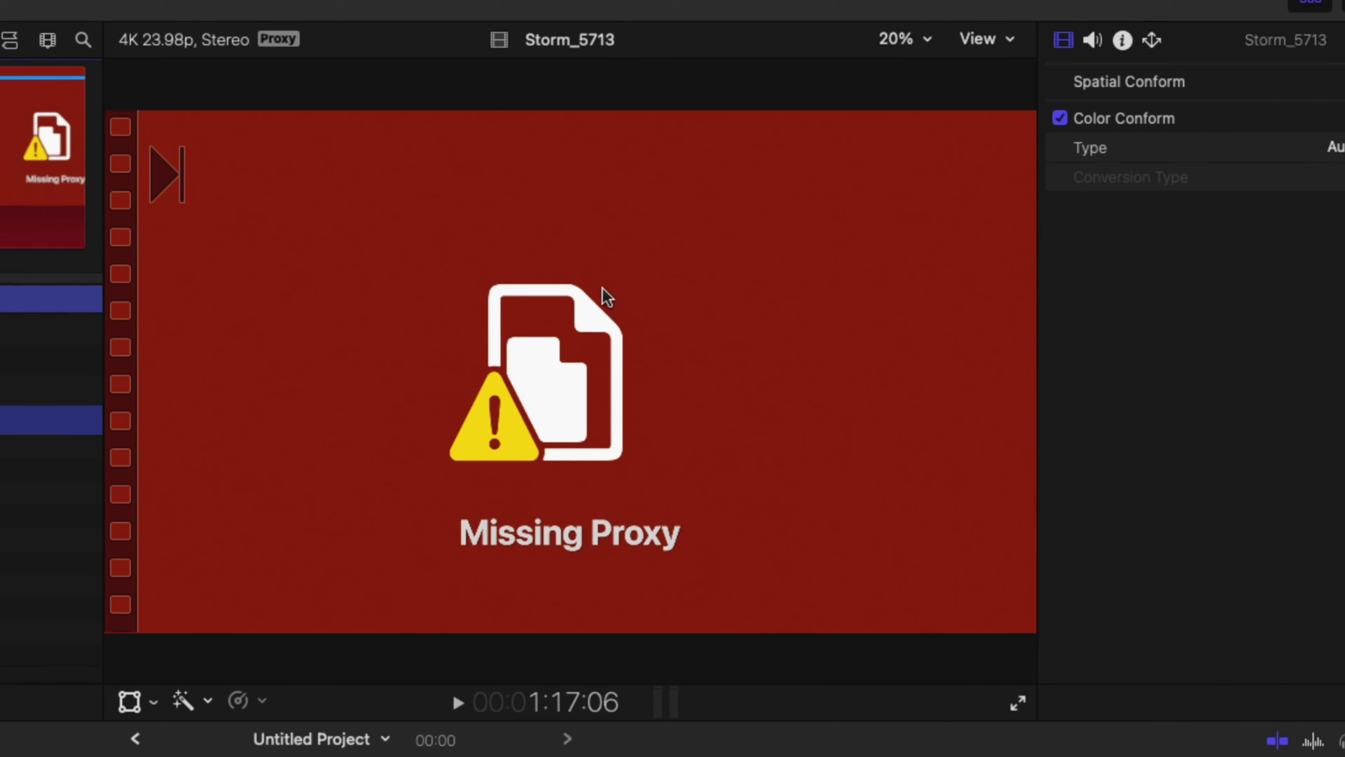
{"action": "left_click", "coordinate": [986, 40]}
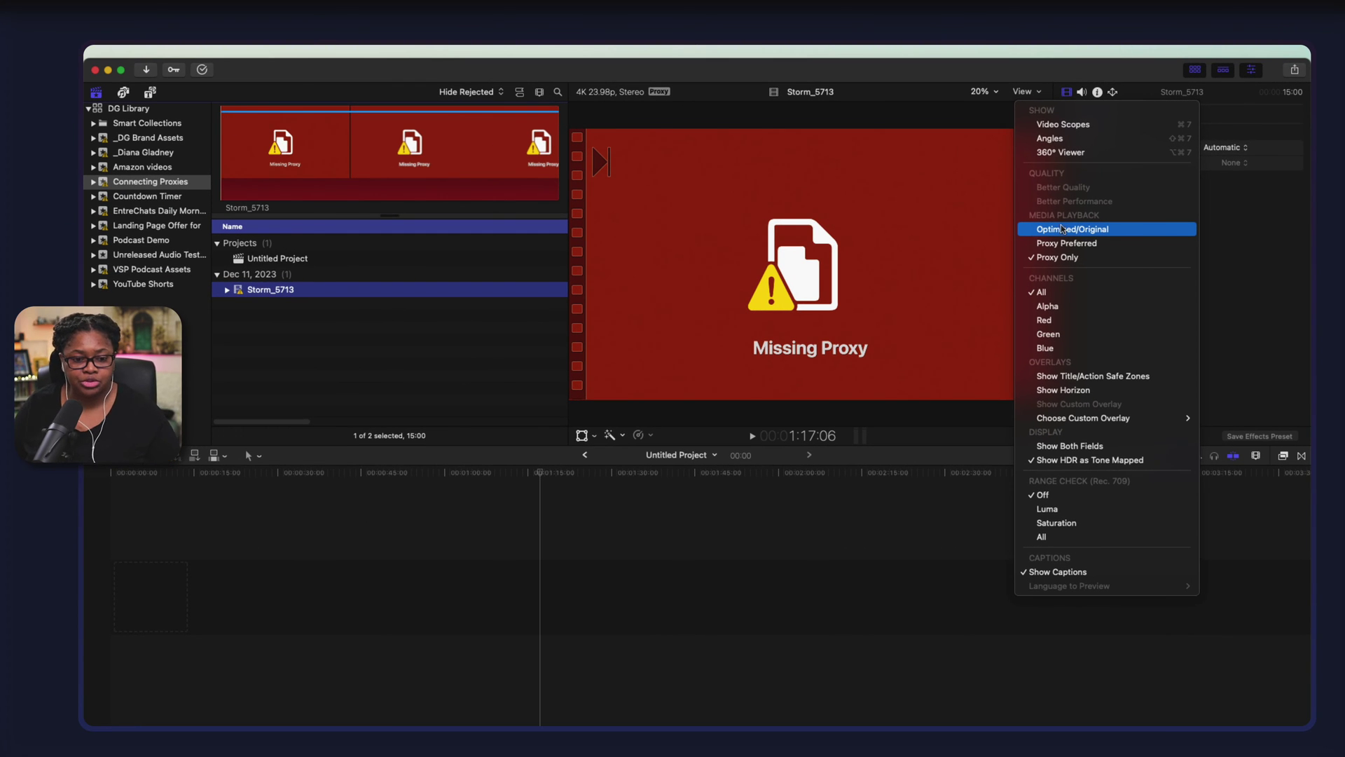
{"action": "left_click", "coordinate": [1063, 232]}
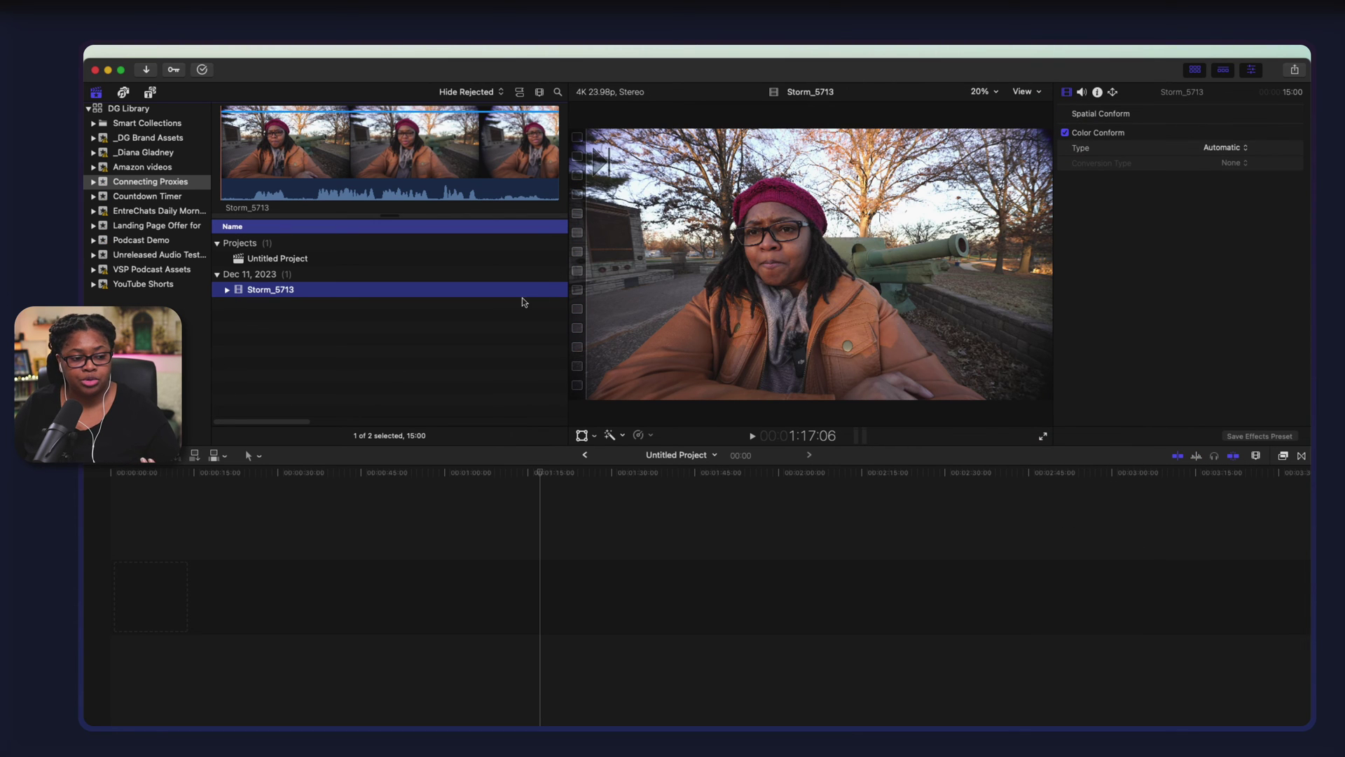
Select the Storm_5713 clip in the browser and open the File menu.
{"action": "left_click", "coordinate": [259, 291]}
{"action": "left_click", "coordinate": [234, 293]}
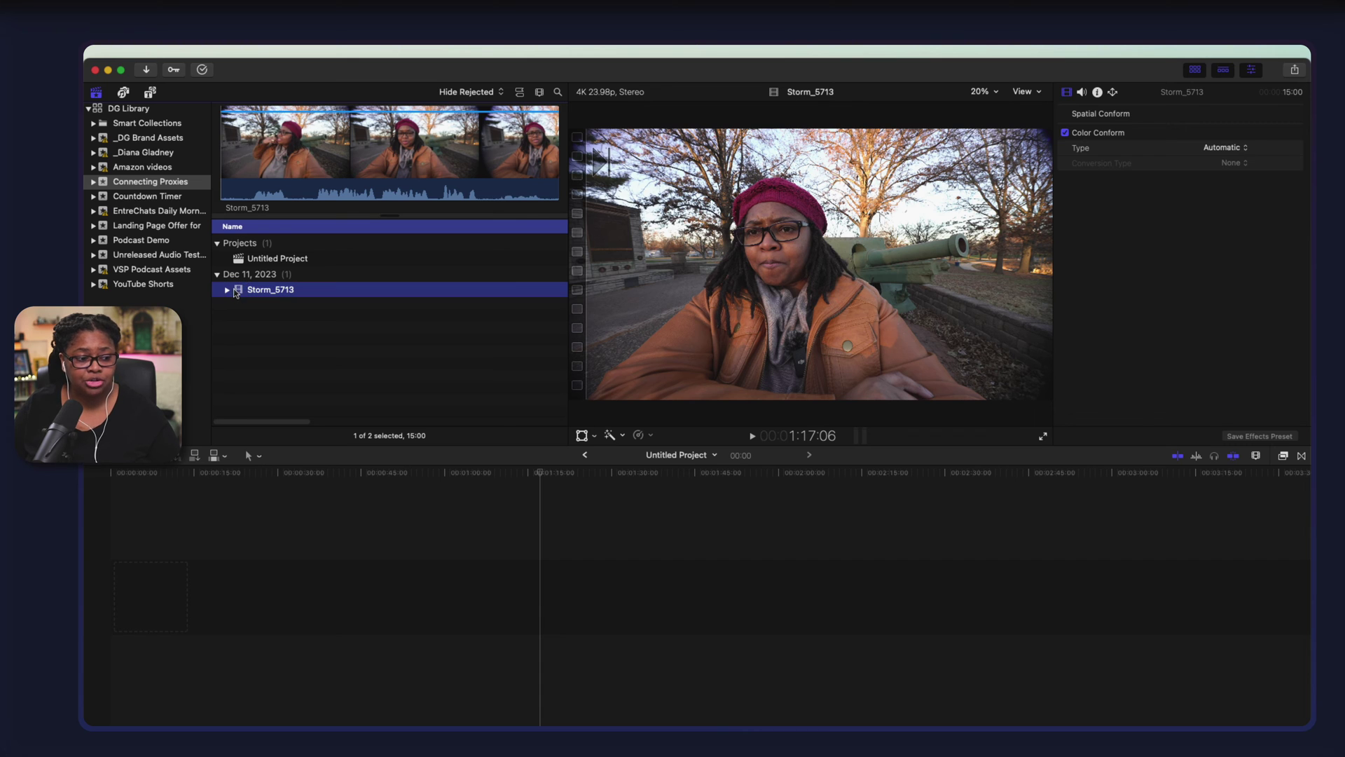
{"action": "left_click", "coordinate": [196, 47]}
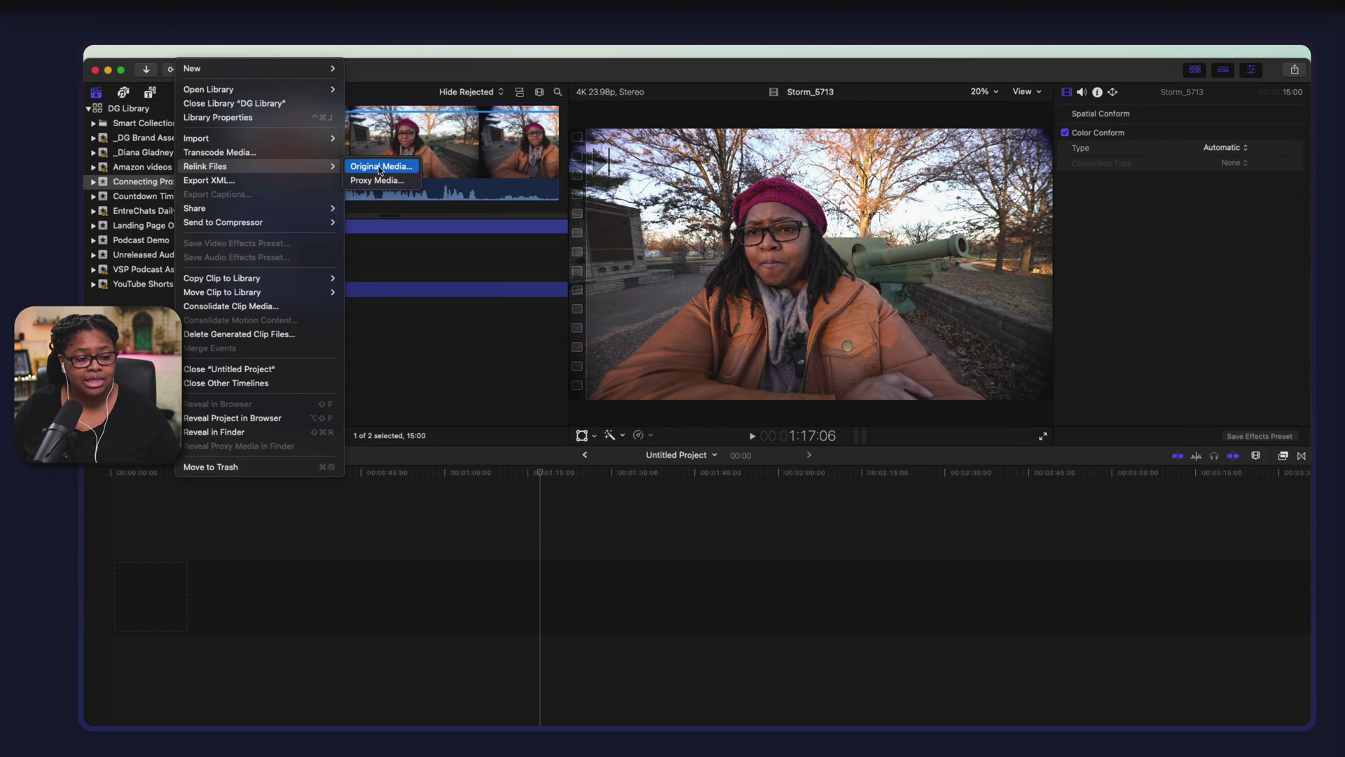
Relink Storm_5713's proxy media to Untitled/private/M4ROOT/SUB/Storm_5713.MP4 via Locate All.
{"action": "left_click", "coordinate": [382, 180]}
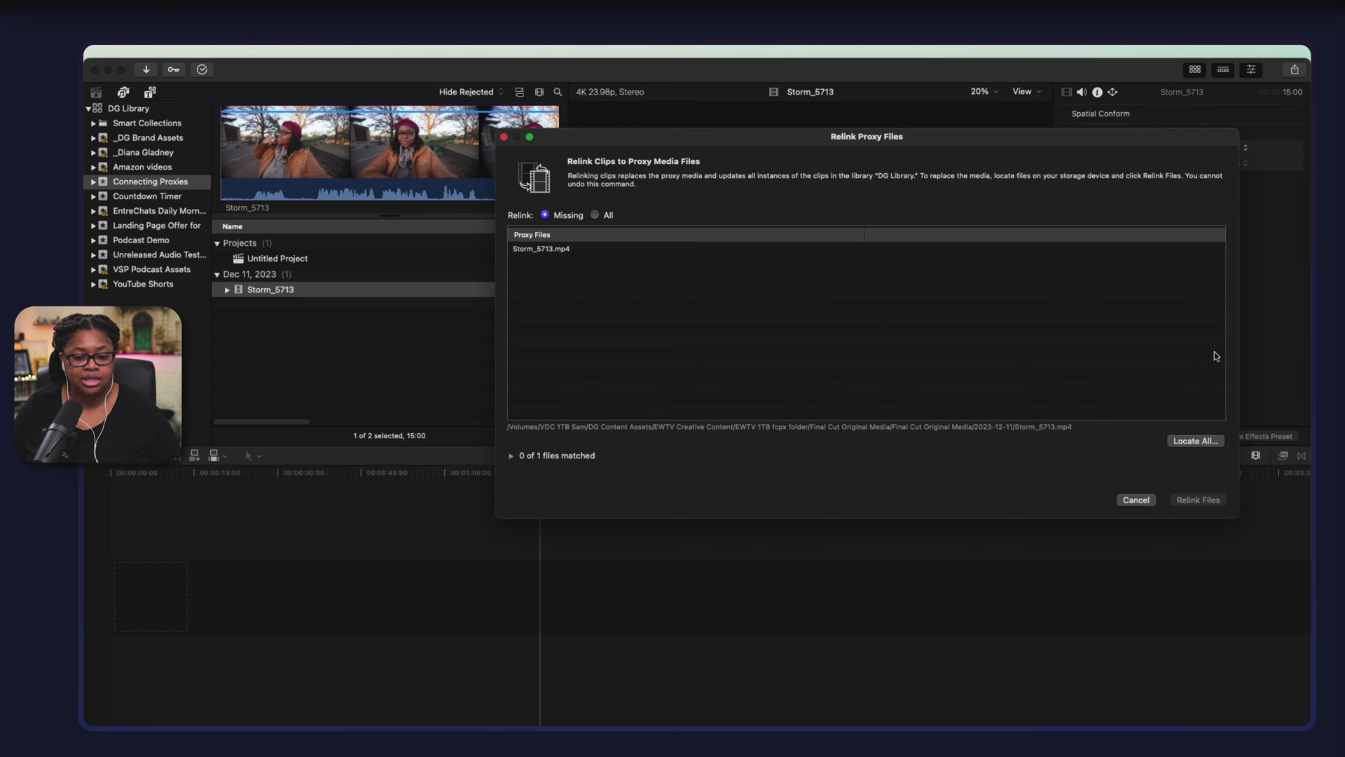
{"action": "left_click", "coordinate": [1216, 441]}
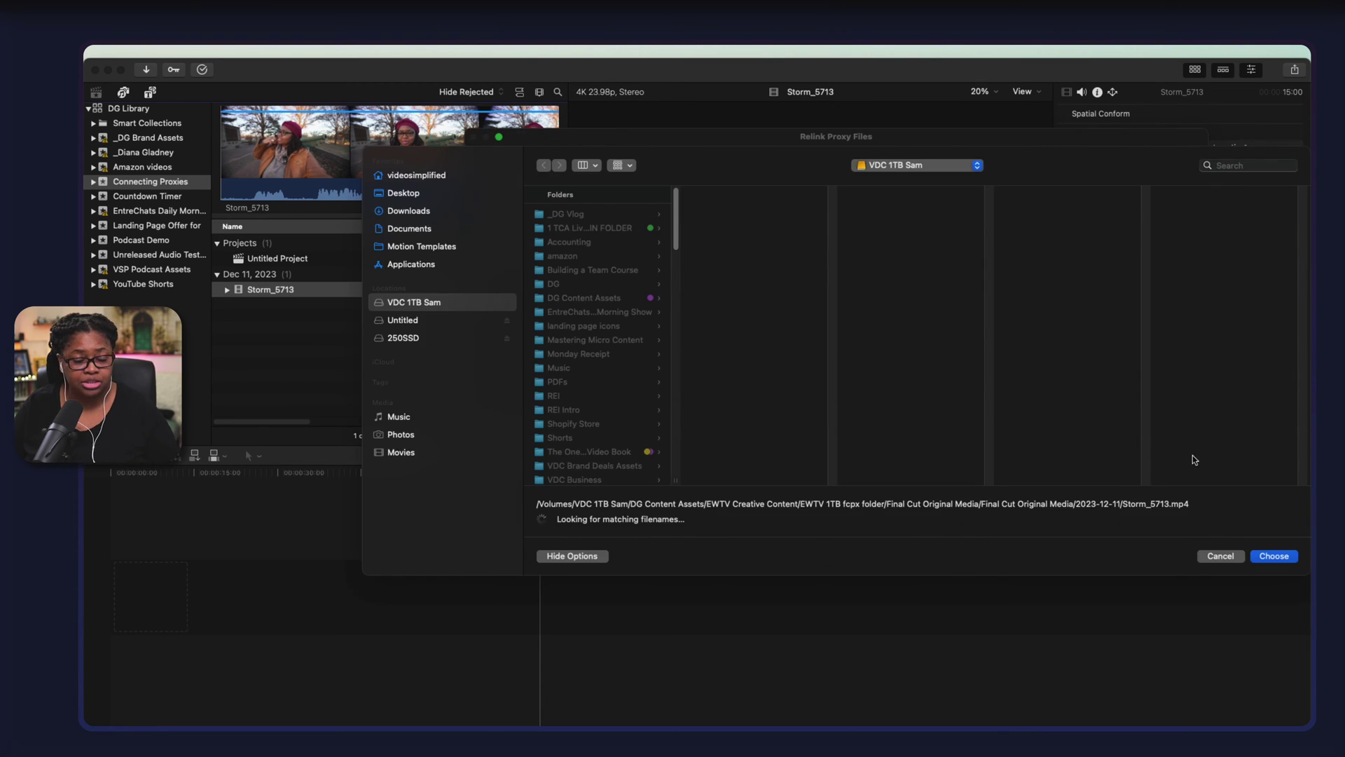
{"action": "left_click", "coordinate": [403, 321]}
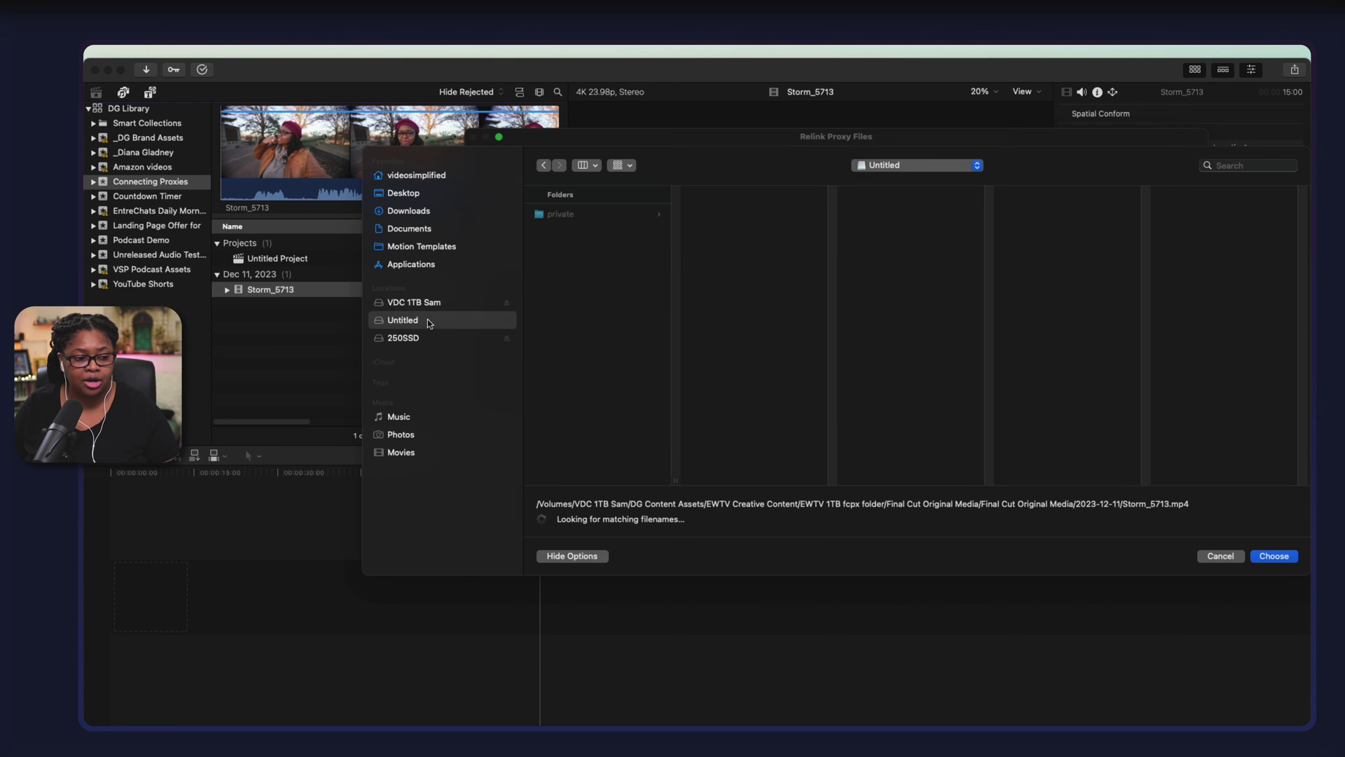
{"action": "left_click", "coordinate": [605, 217]}
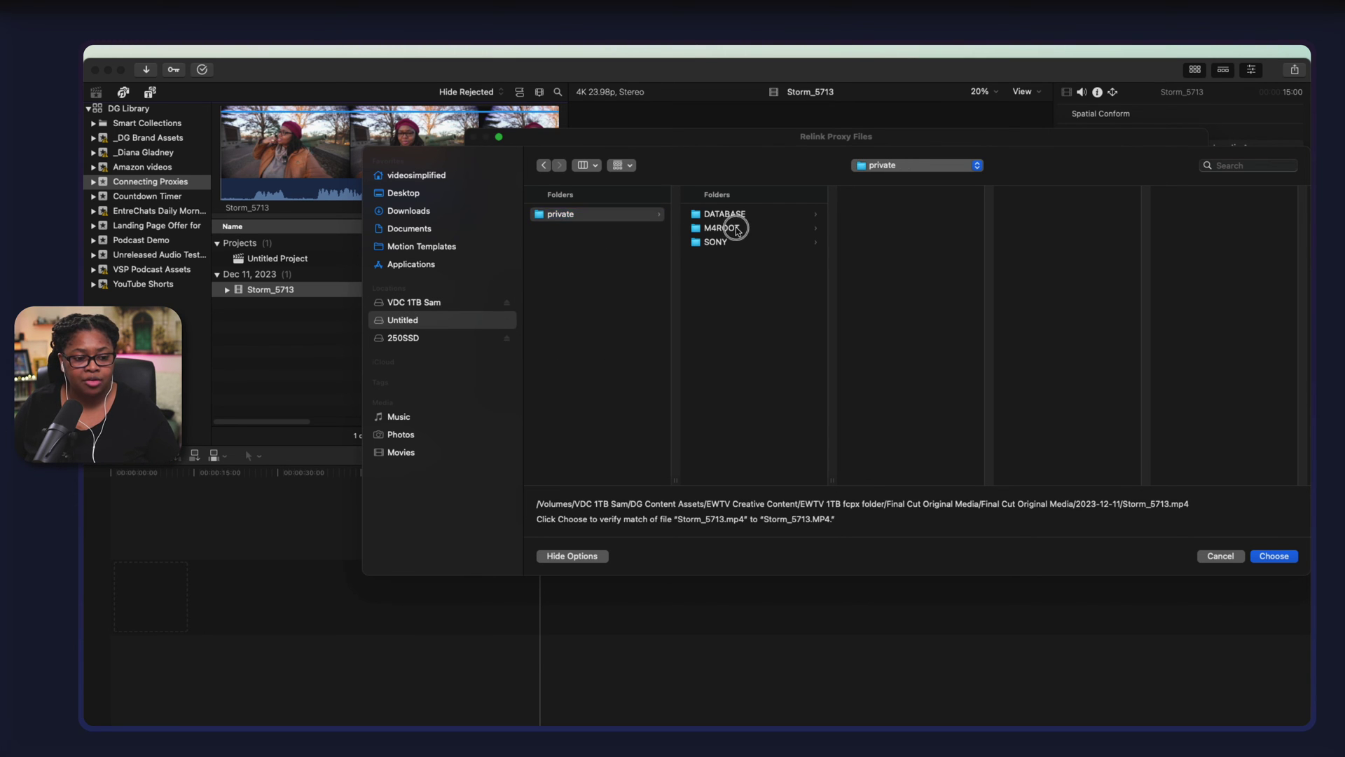
{"action": "left_click", "coordinate": [728, 229]}
{"action": "left_click", "coordinate": [916, 243]}
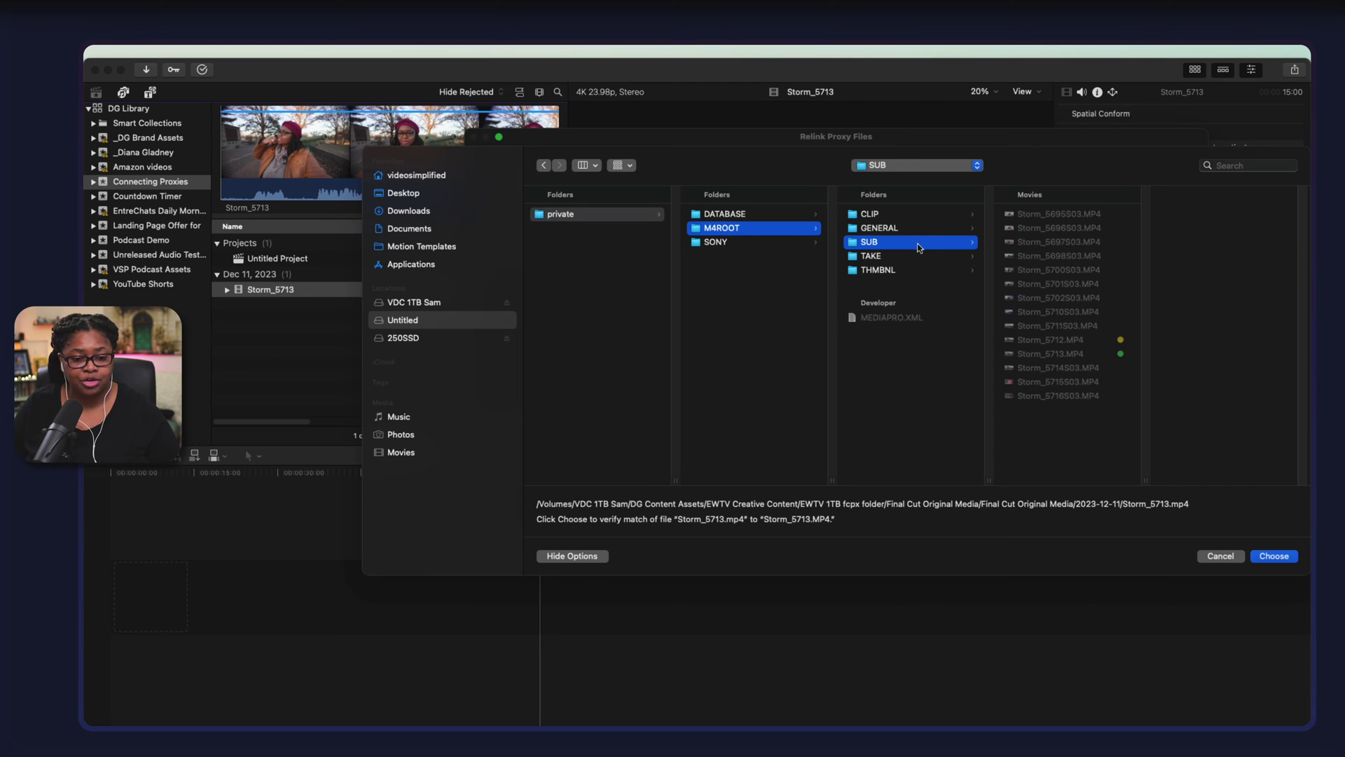
{"action": "left_click", "coordinate": [1113, 354]}
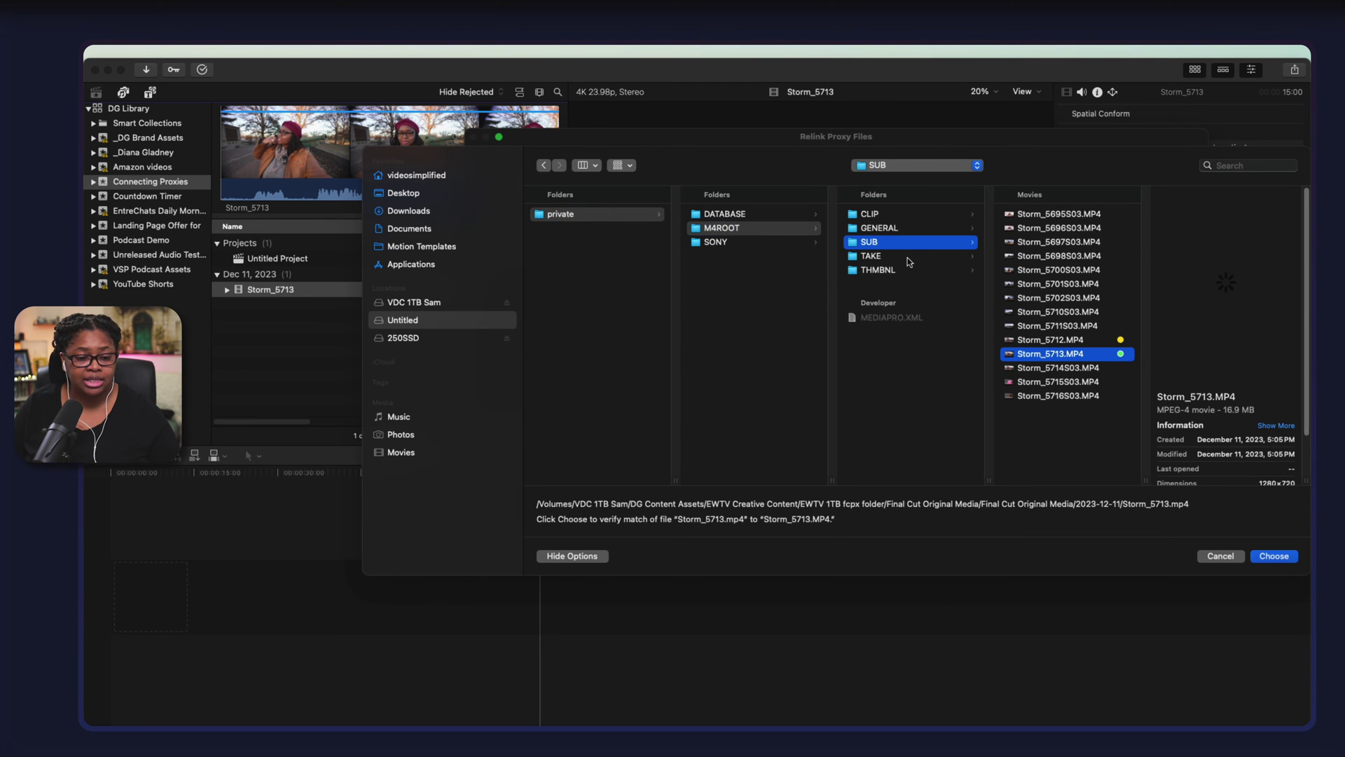
{"action": "left_click", "coordinate": [909, 245]}
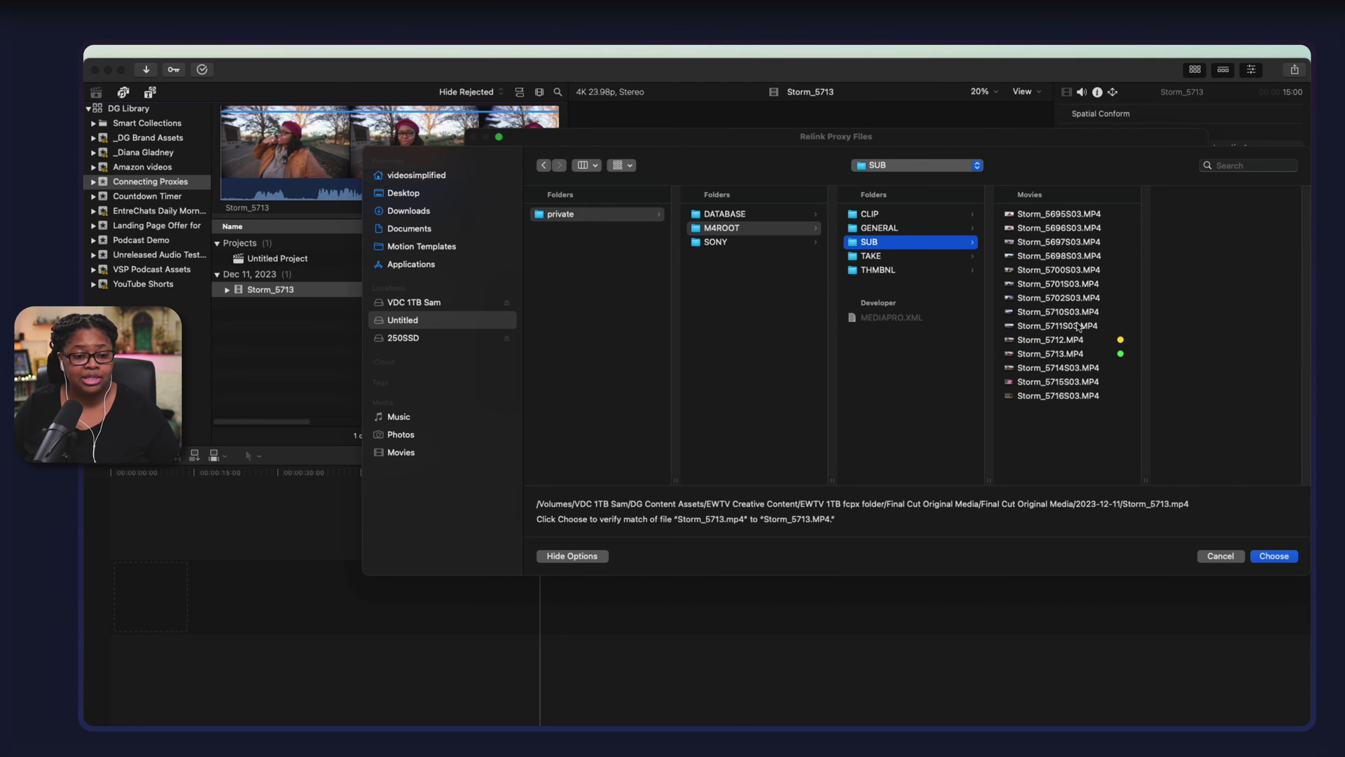
{"action": "left_click", "coordinate": [1276, 557]}
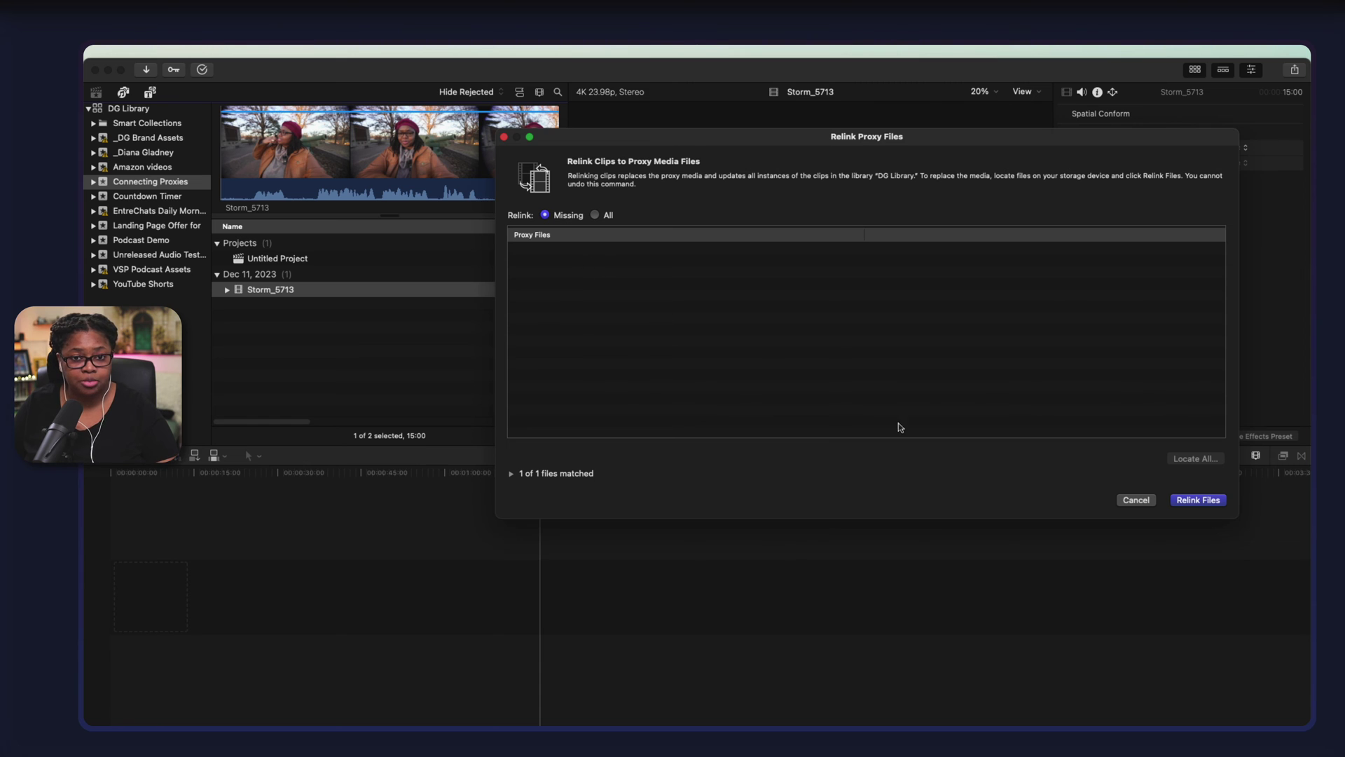
{"action": "left_click", "coordinate": [1213, 502]}
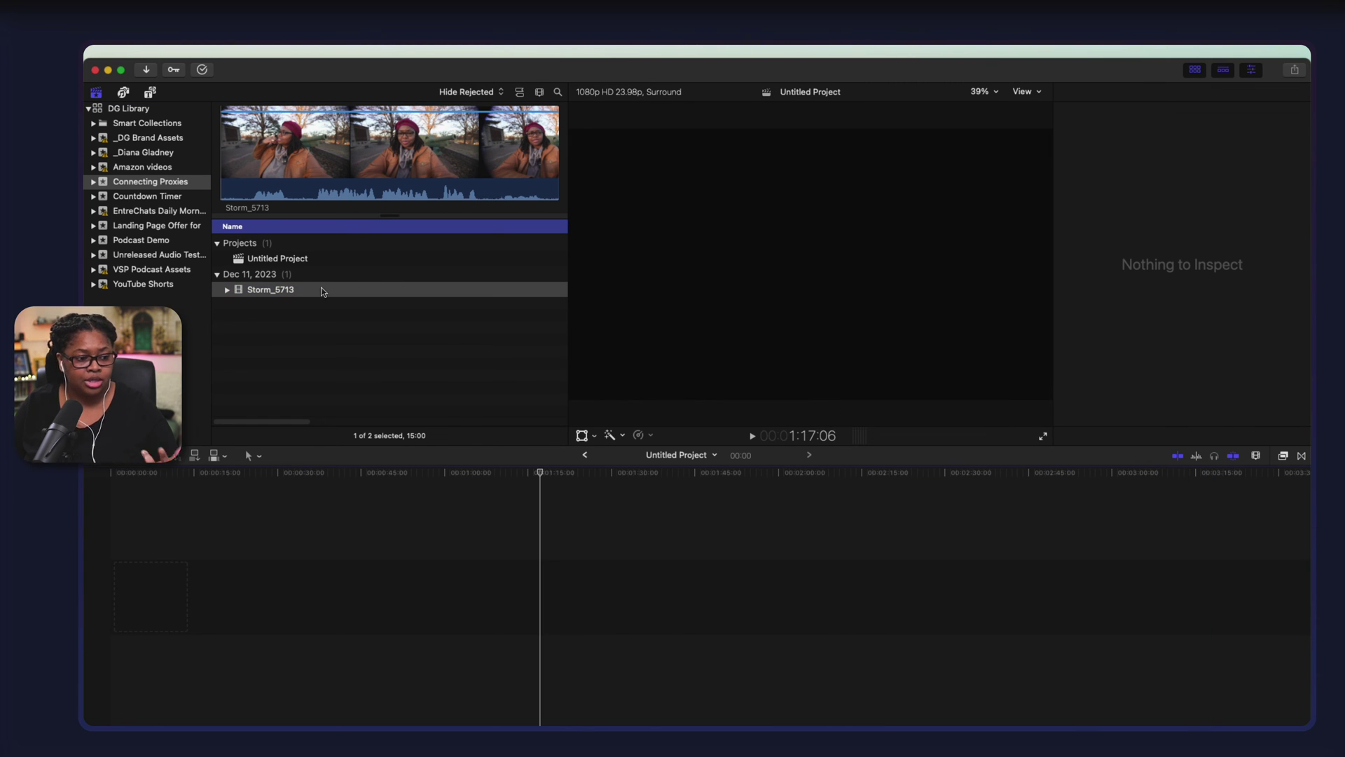
Select Storm_5713 and set media playback to Proxy Only.
{"action": "left_click", "coordinate": [321, 290]}
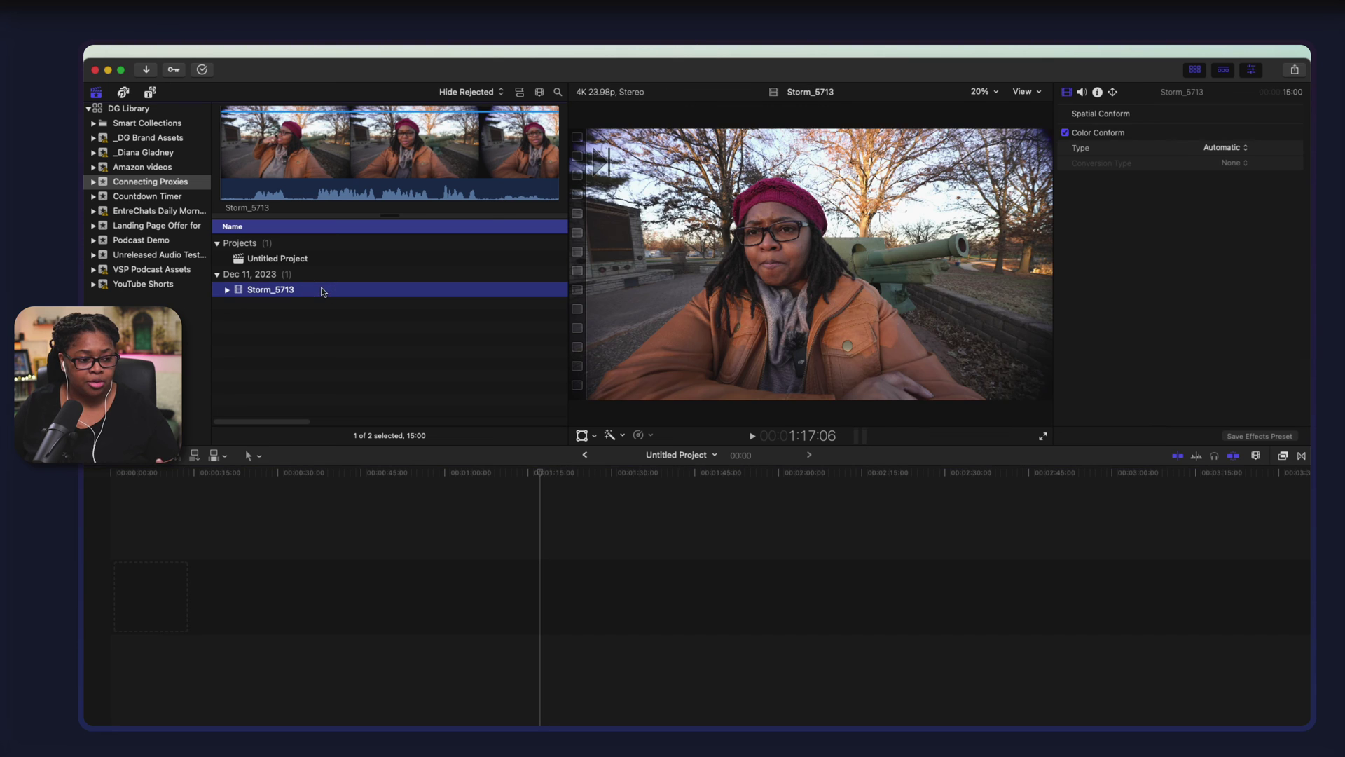
{"action": "left_click", "coordinate": [1022, 92]}
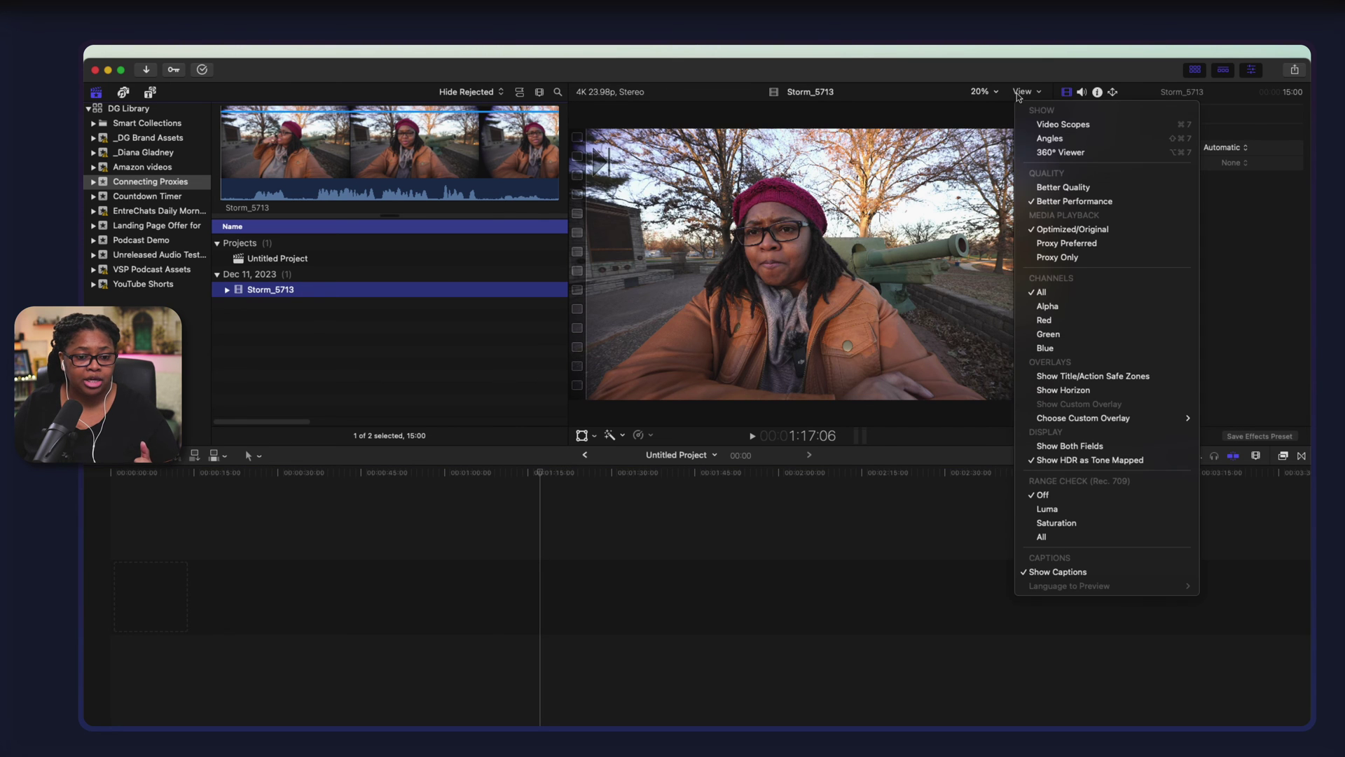
{"action": "left_click", "coordinate": [1065, 258]}
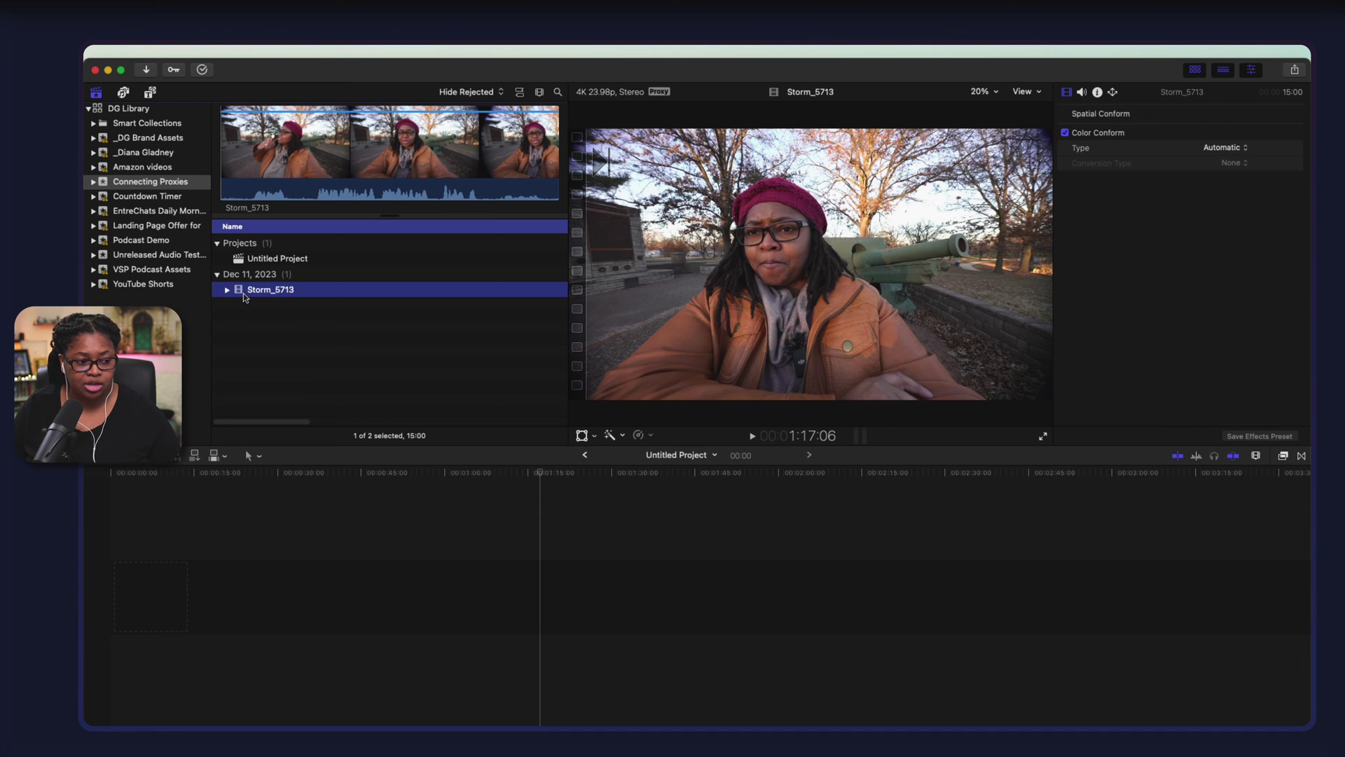
Place Storm_5713 at the start of the timeline and skim its frames.
{"action": "left_click", "coordinate": [338, 553]}
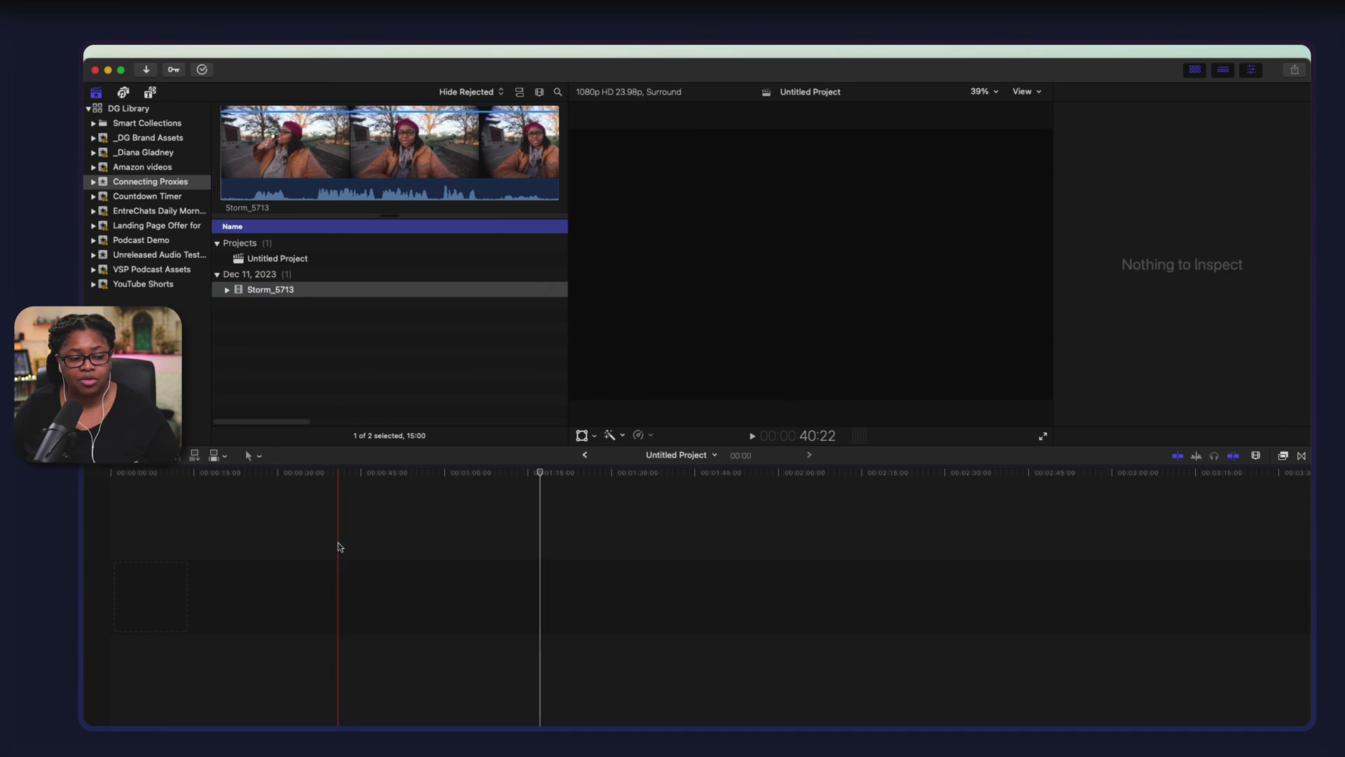
{"action": "left_click_drag", "start_coordinate": [269, 556], "coordinate": [330, 601]}
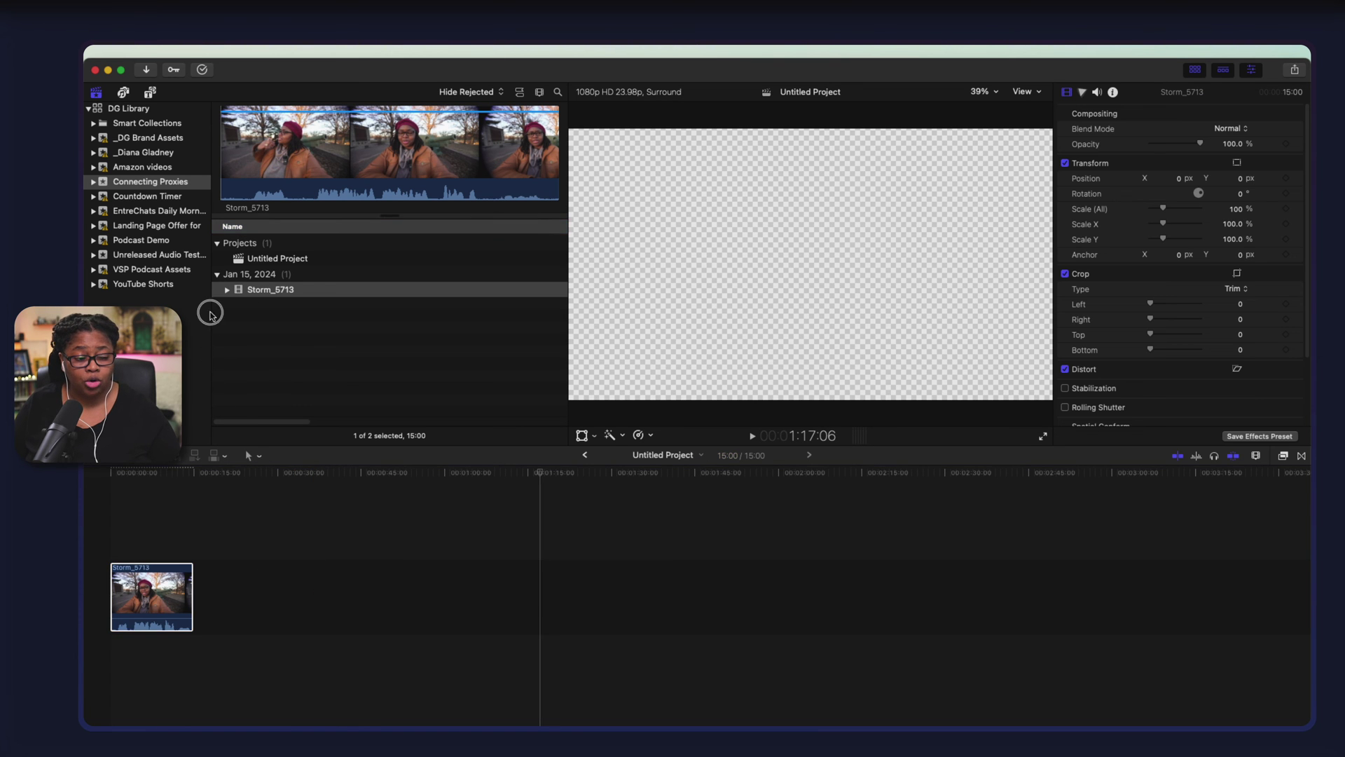
{"action": "left_click", "coordinate": [138, 613]}
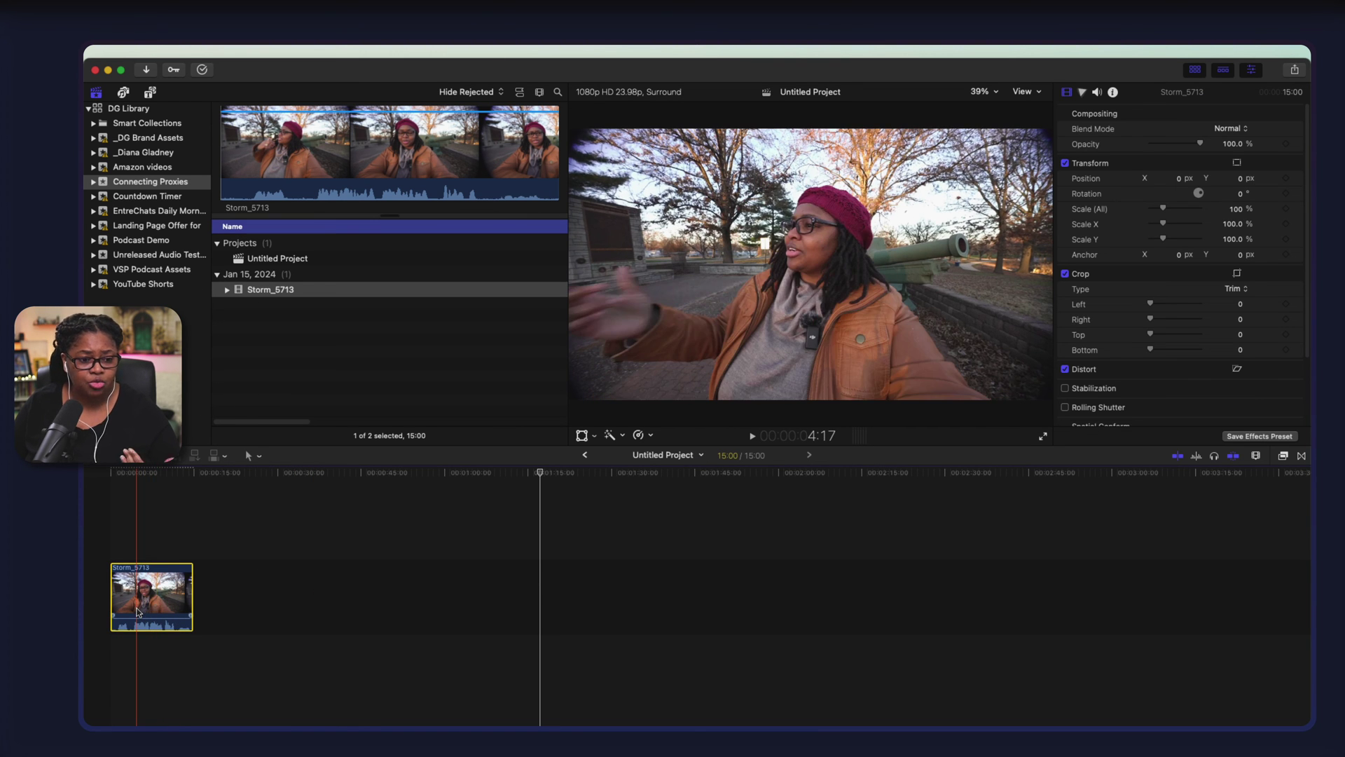
{"action": "left_click", "coordinate": [142, 610]}
{"action": "left_click", "coordinate": [144, 639]}
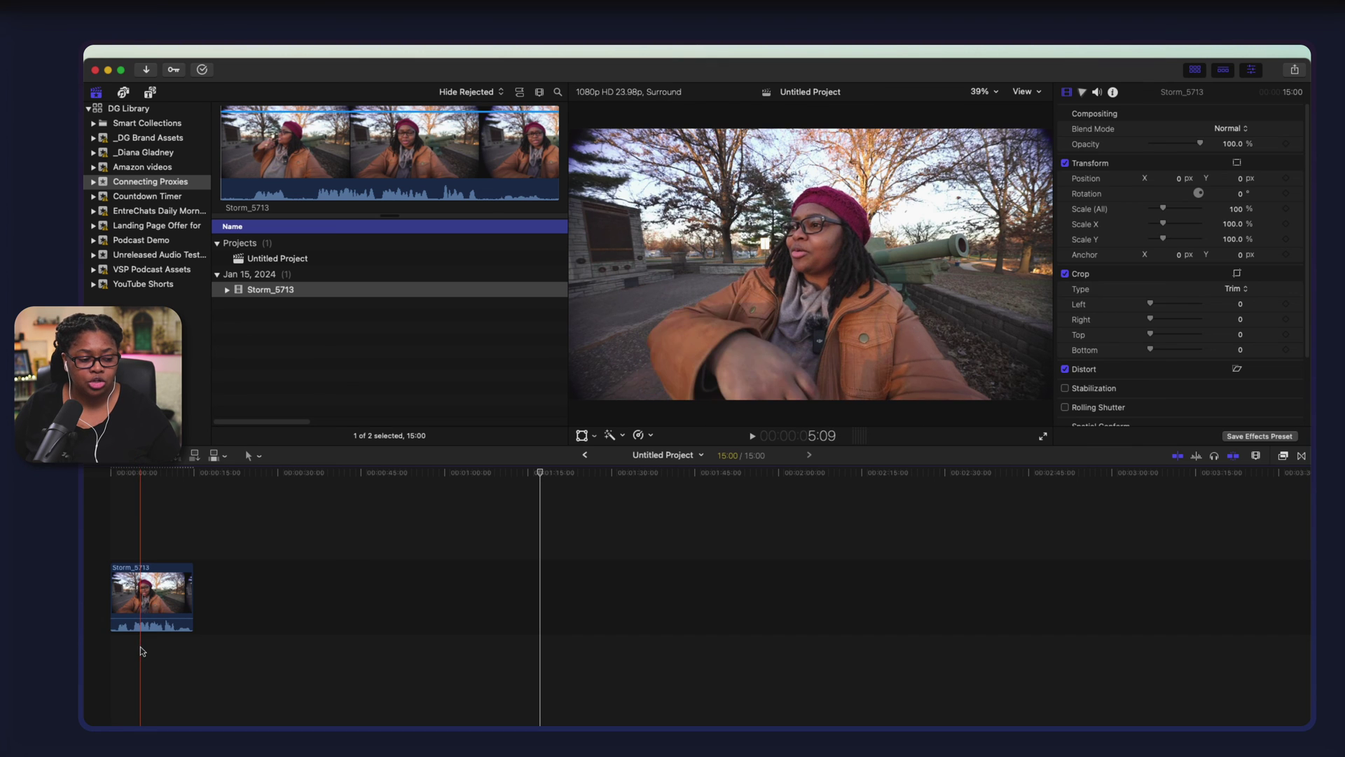
Toggle playback to Optimized/Original, then back to proxy media.
{"action": "left_click", "coordinate": [1022, 92]}
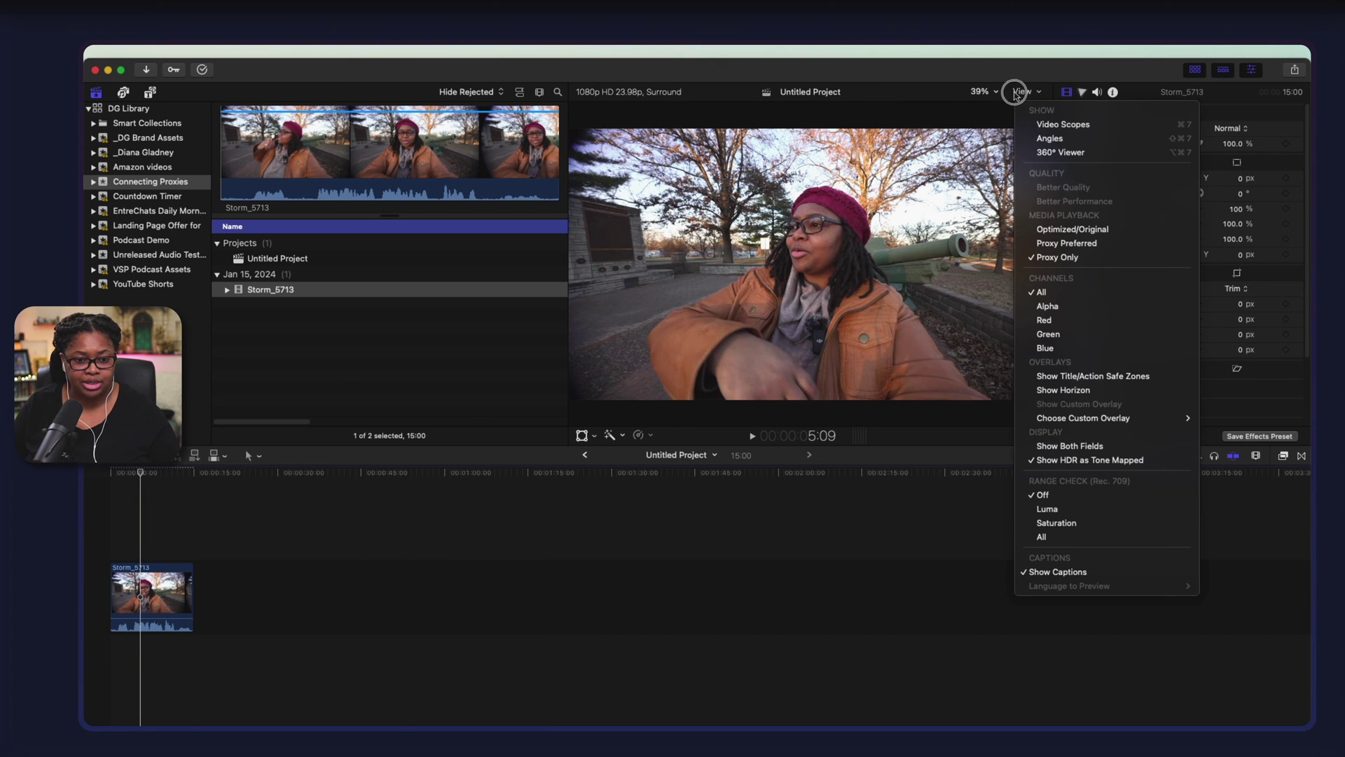
{"action": "left_click", "coordinate": [1072, 231]}
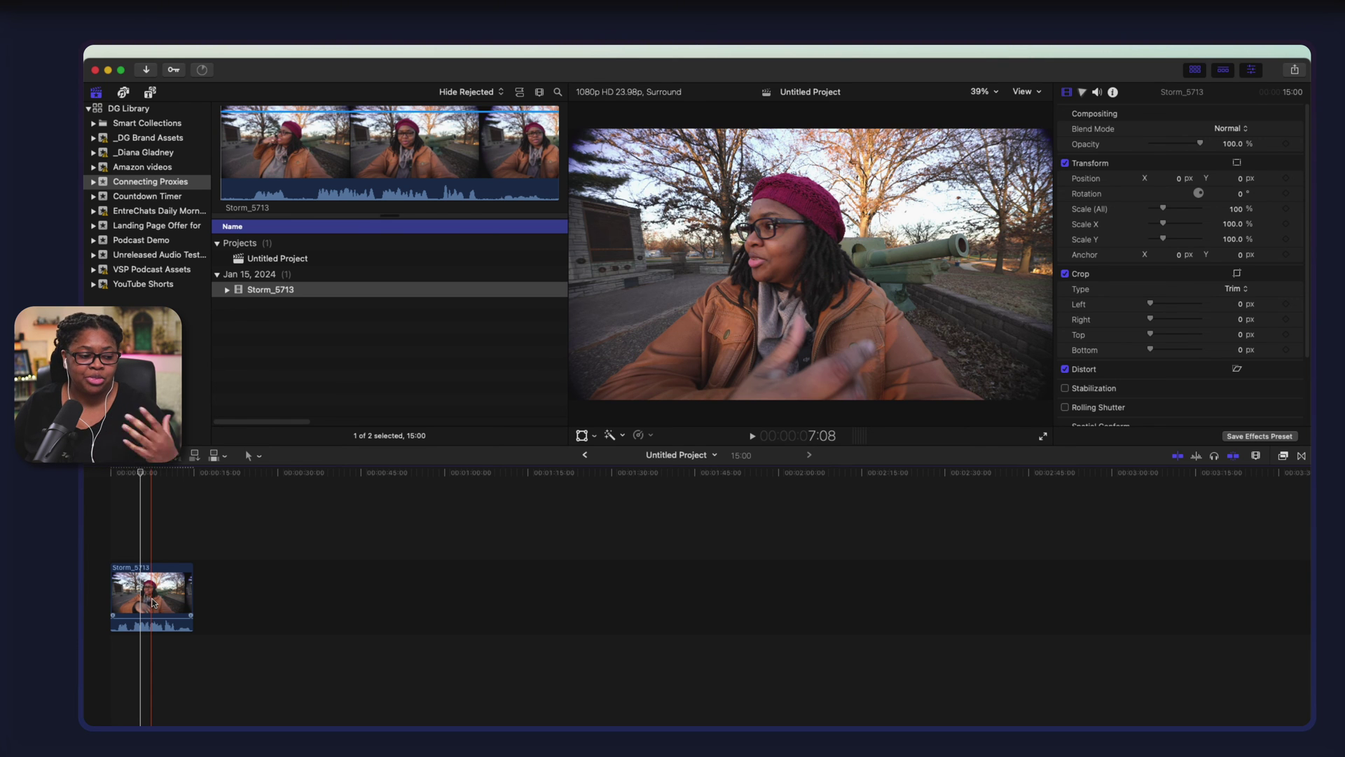
{"action": "left_click", "coordinate": [1023, 94]}
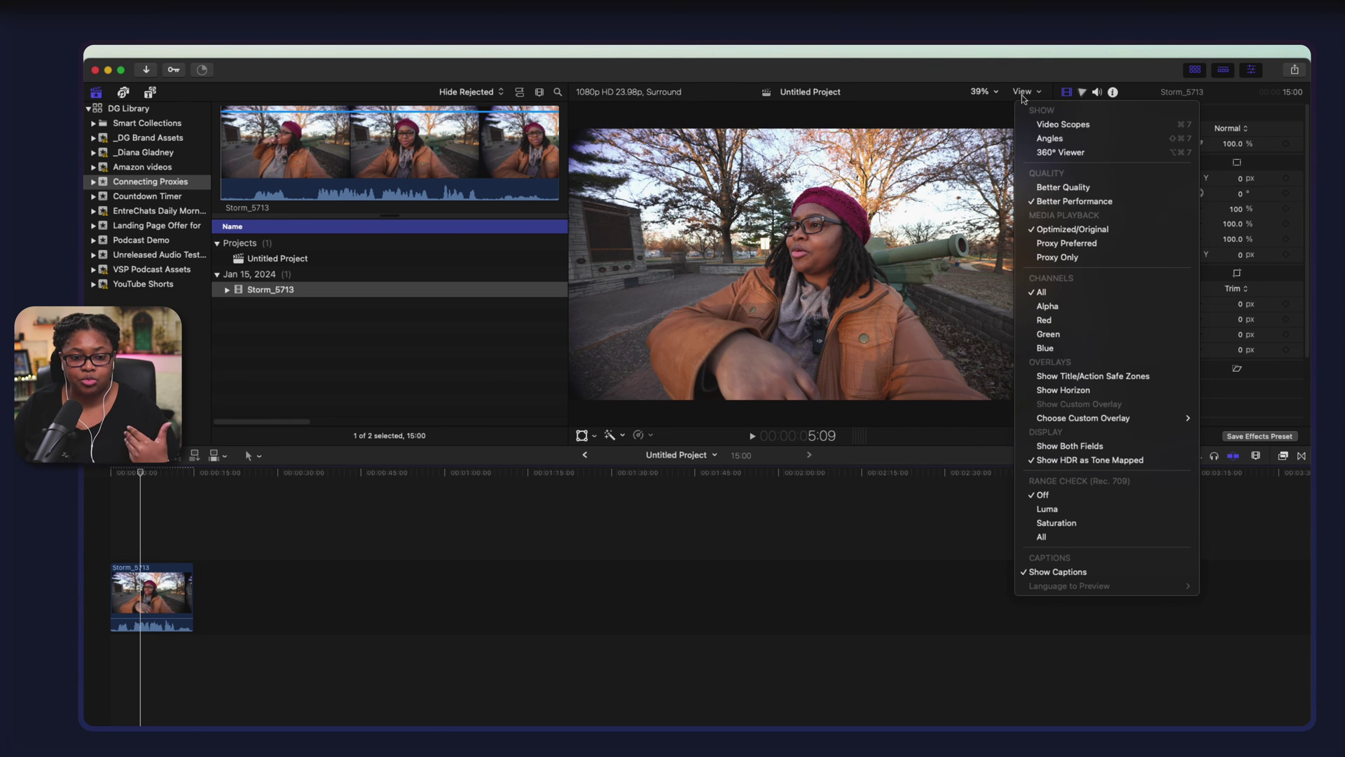
{"action": "left_click", "coordinate": [1056, 259]}
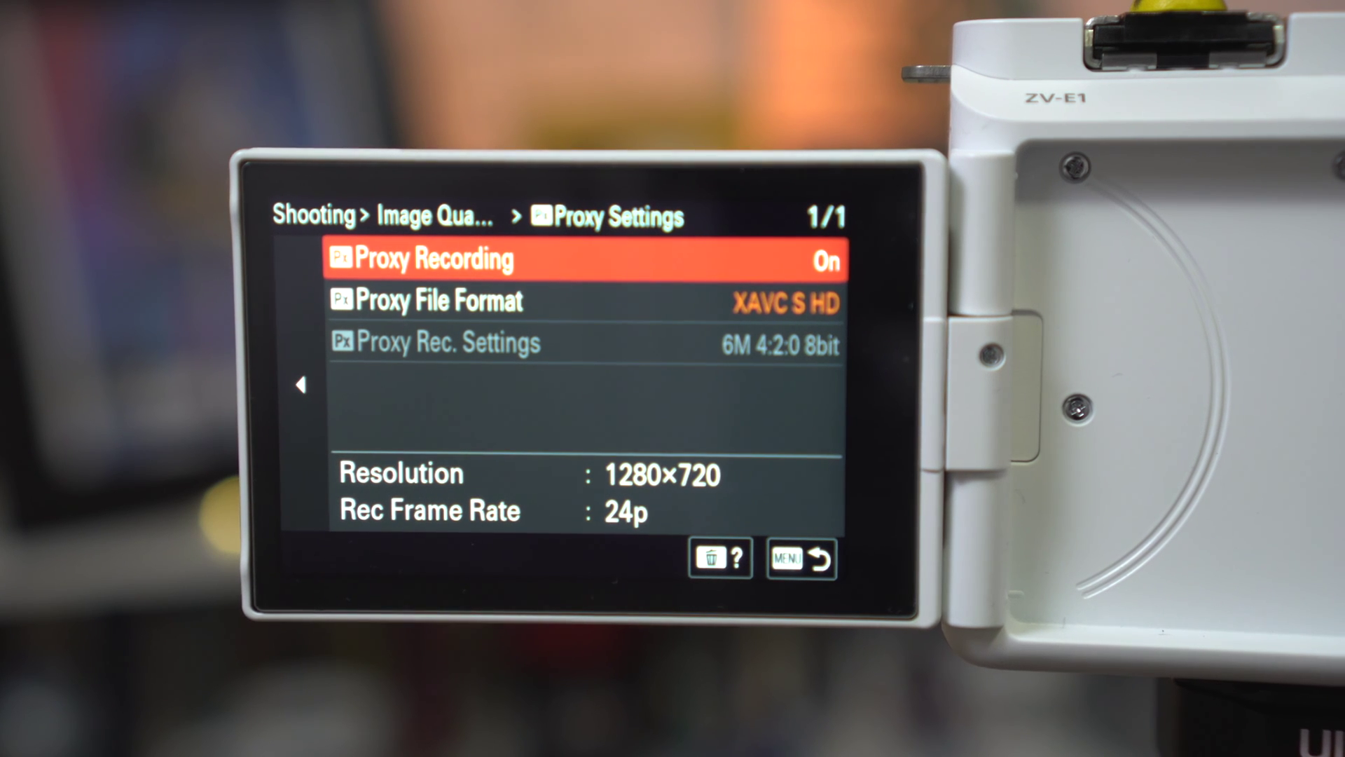
Set the camera's Proxy File Format to XAVC HS HD using the menu keys.
{"action": "key", "text": "Down"}
{"action": "key", "text": "Return"}
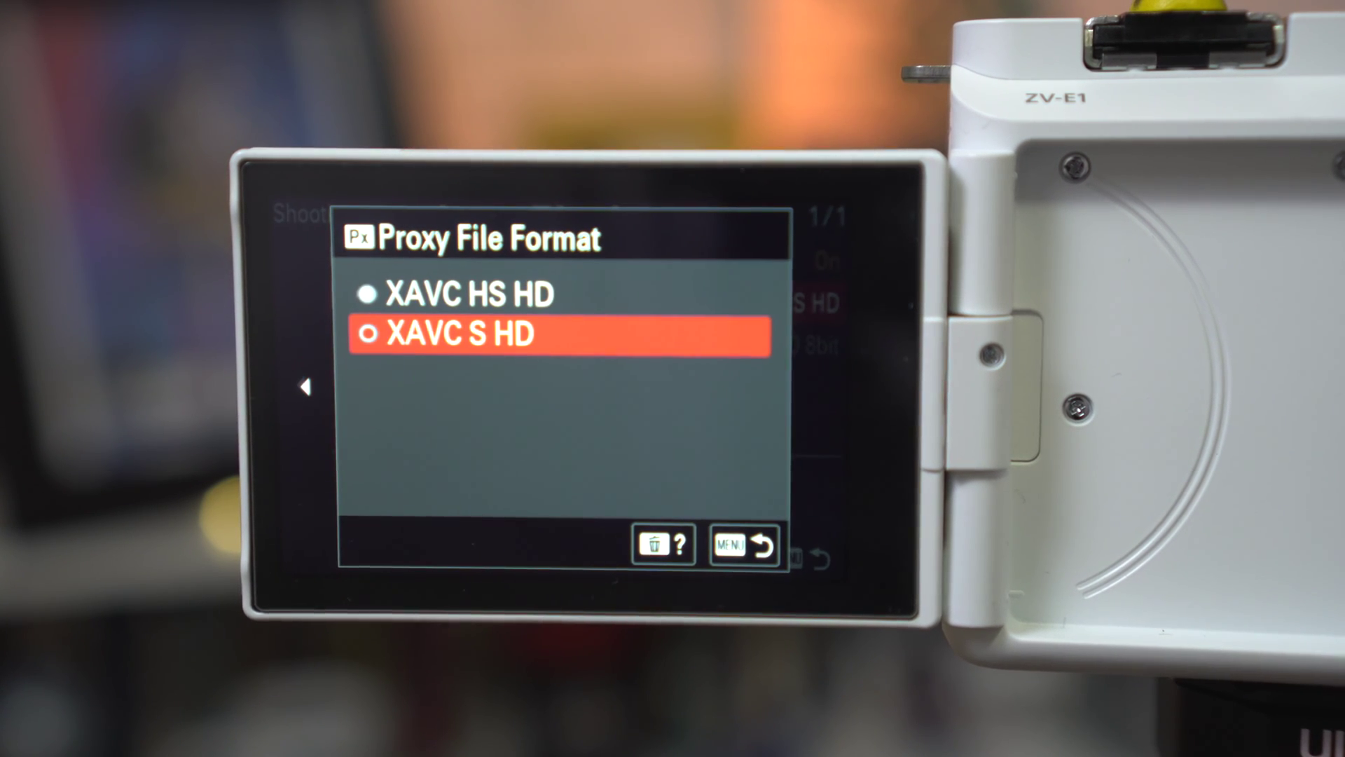
{"action": "key", "text": "Up"}
{"action": "key", "text": "Return"}
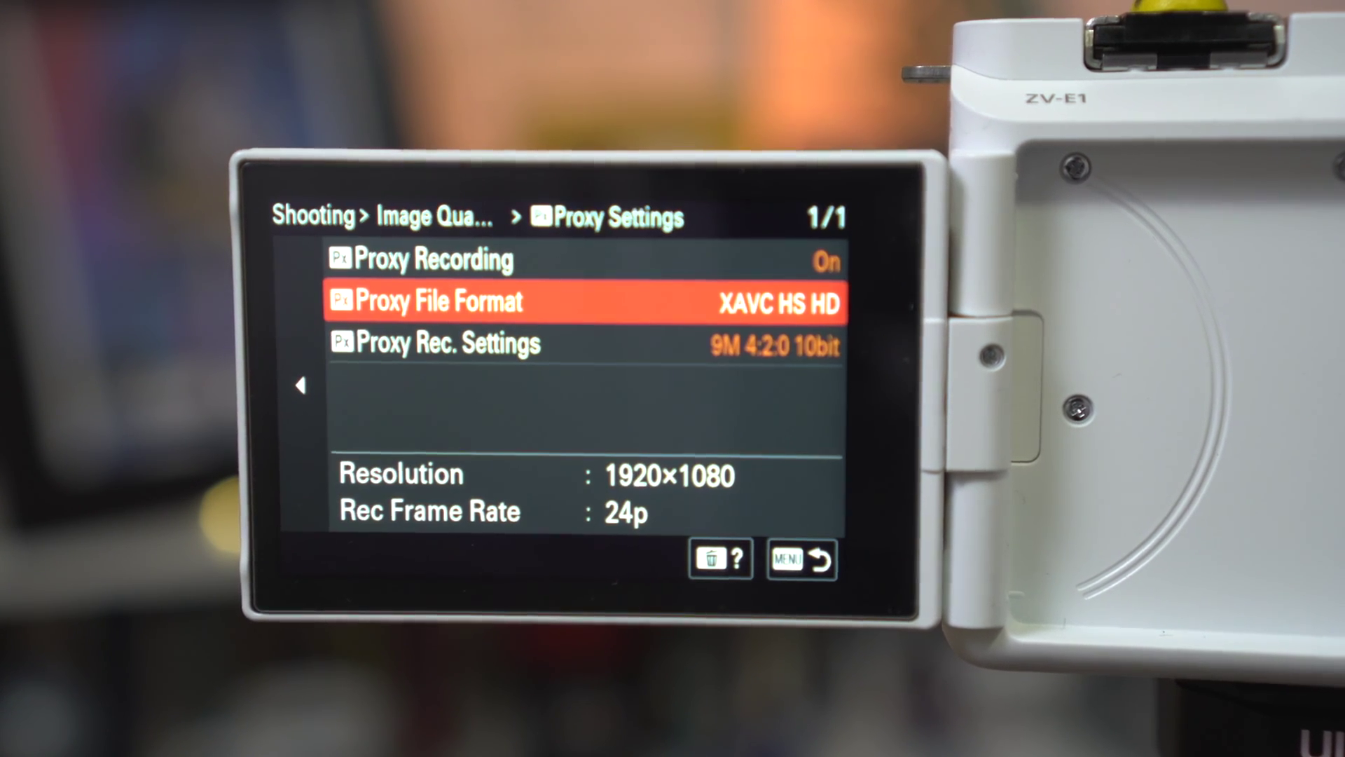
{"action": "key", "text": "Down"}
{"action": "key", "text": "Up"}
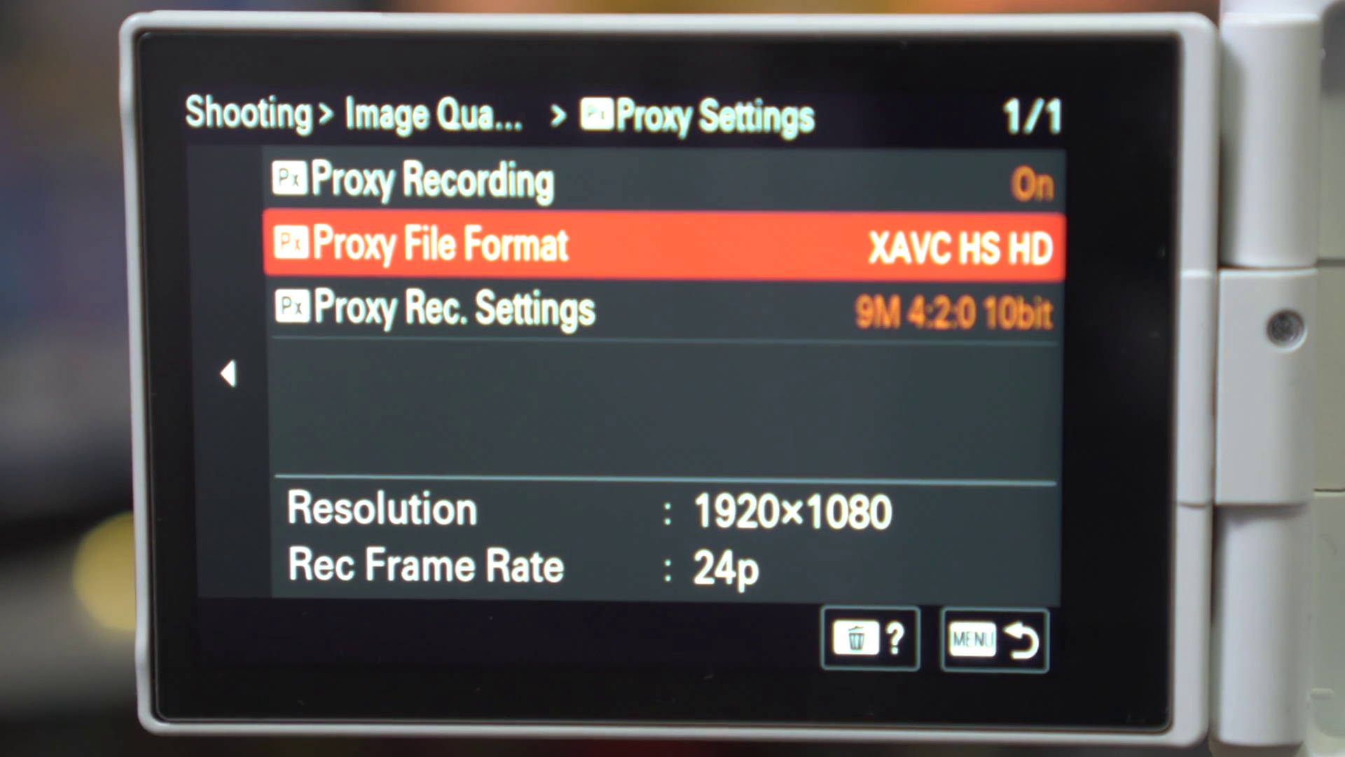
{"action": "key", "text": "Return"}
{"action": "key", "text": "Down"}
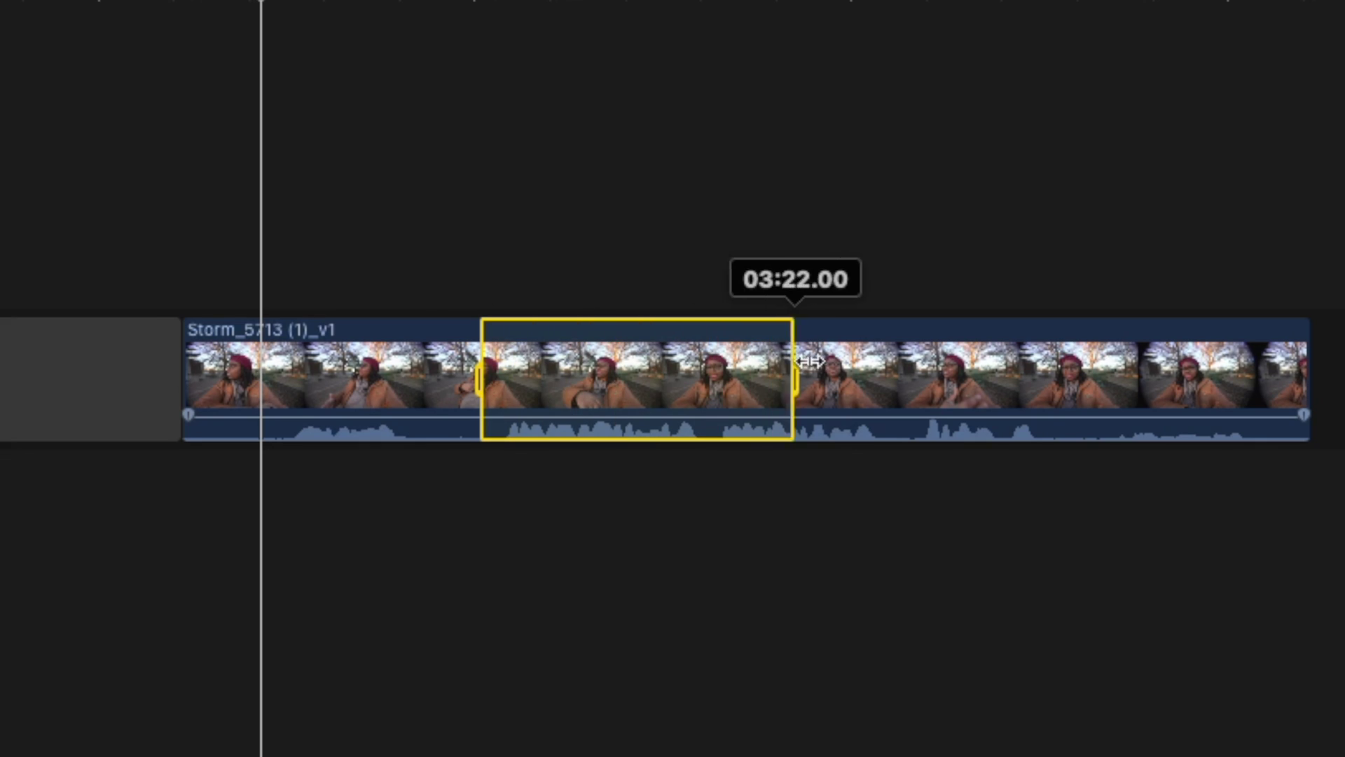
Drag the range selection's right edge later on the Storm_5713 (1)_v1 clip.
{"action": "left_click_drag", "start_coordinate": [1055, 384], "coordinate": [1093, 381]}
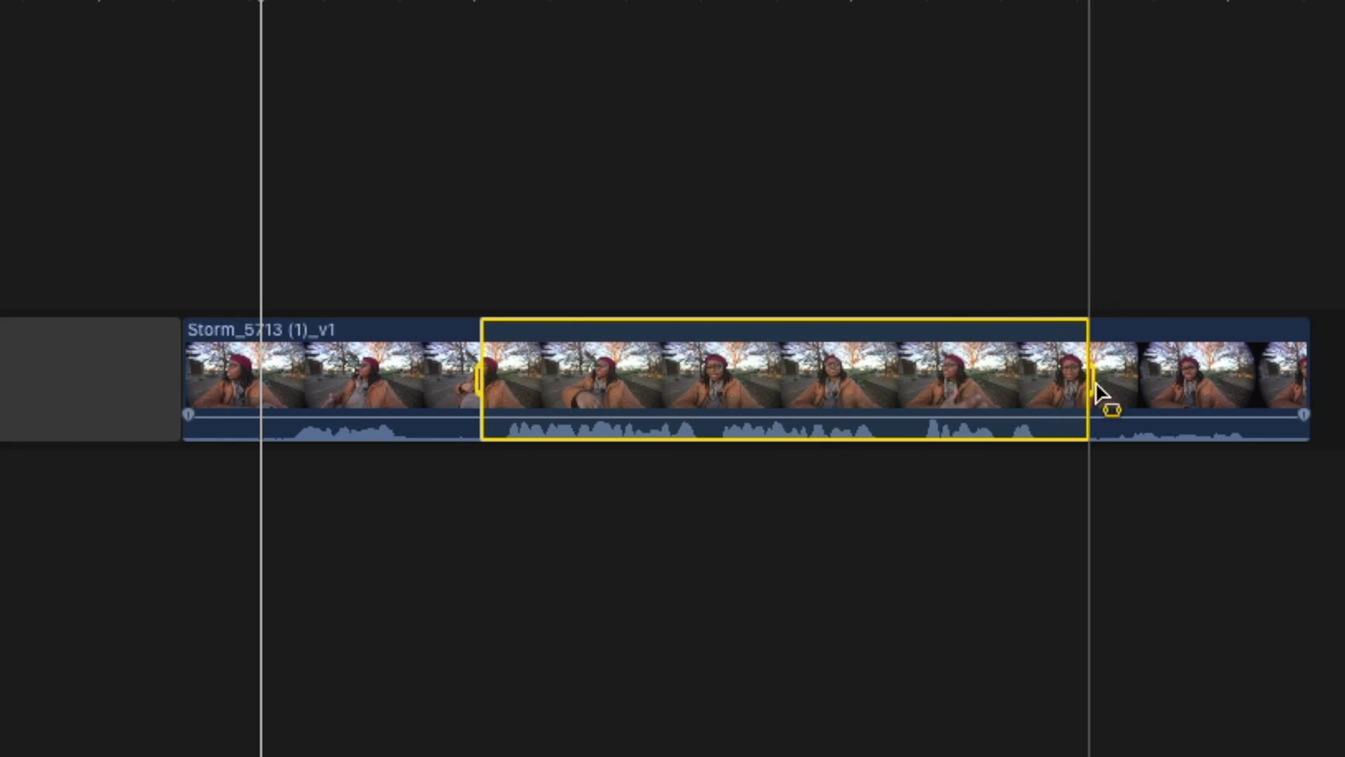